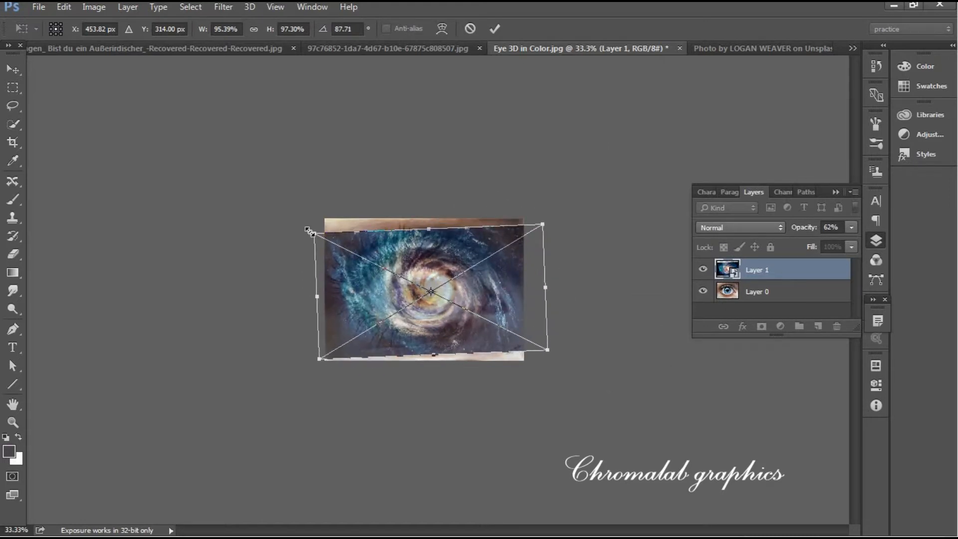
Scale, rotate and reposition the swirl galaxy layer to cover the eye image, at 107.62% width, 109.88% height and 90.14° rotation.
left_click_drag(309, 232, 321, 216)
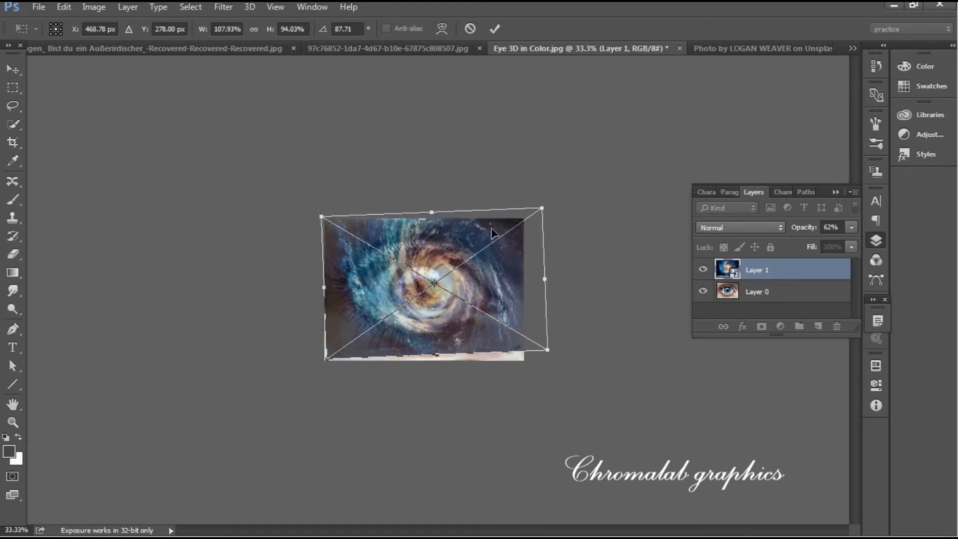
left_click_drag(553, 200, 555, 201)
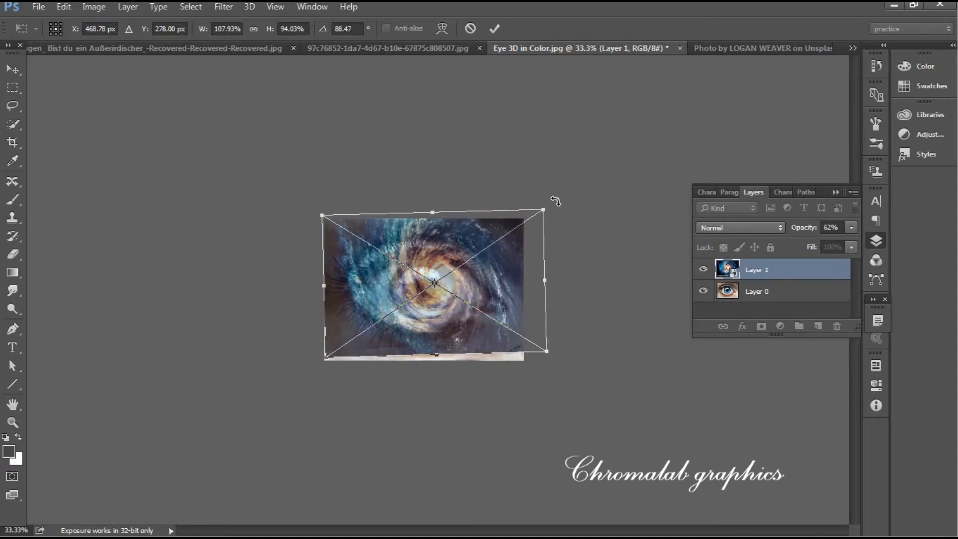
left_click_drag(546, 352, 501, 312)
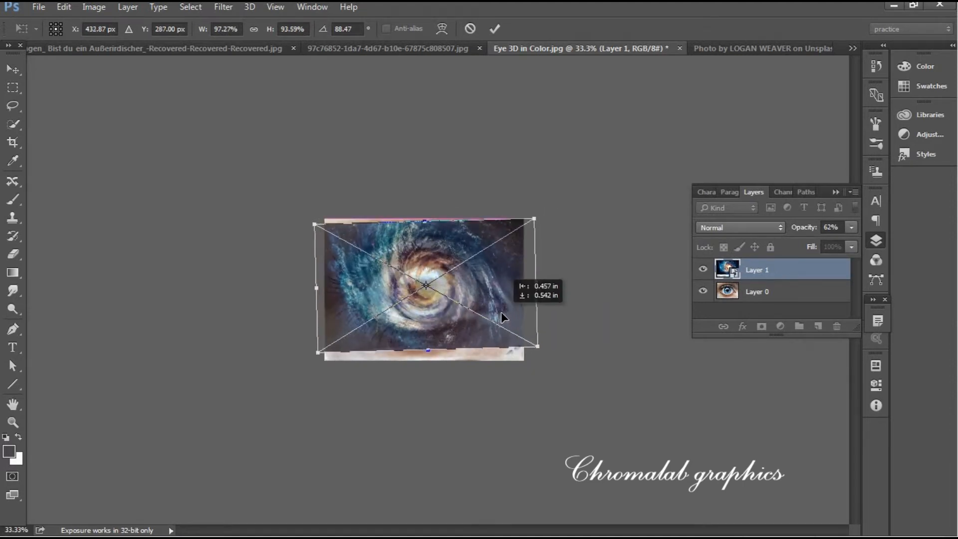
left_click_drag(313, 219, 290, 215)
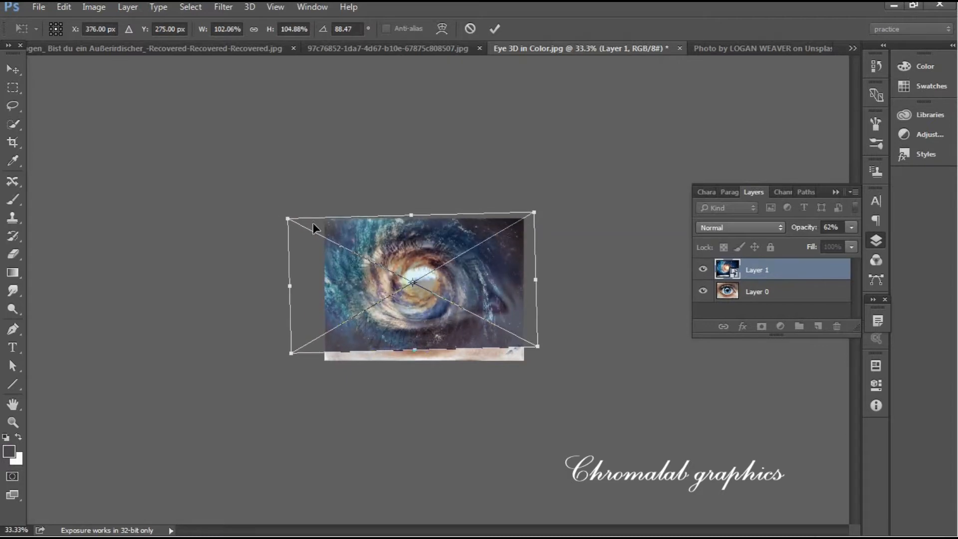
left_click_drag(499, 302, 502, 297)
left_click_drag(553, 349, 546, 351)
left_click_drag(516, 313, 514, 314)
left_click_drag(278, 214, 277, 208)
left_click_drag(432, 276, 445, 275)
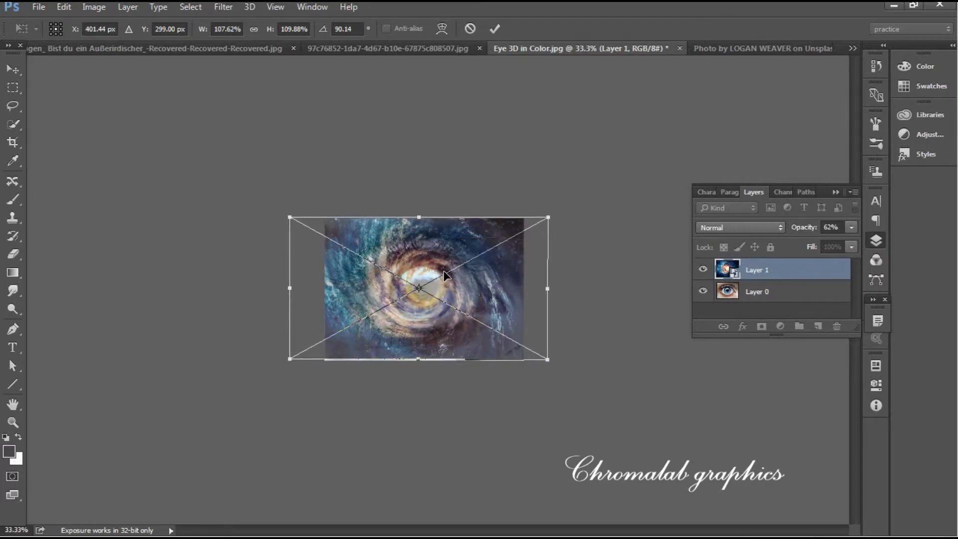
left_click(495, 29)
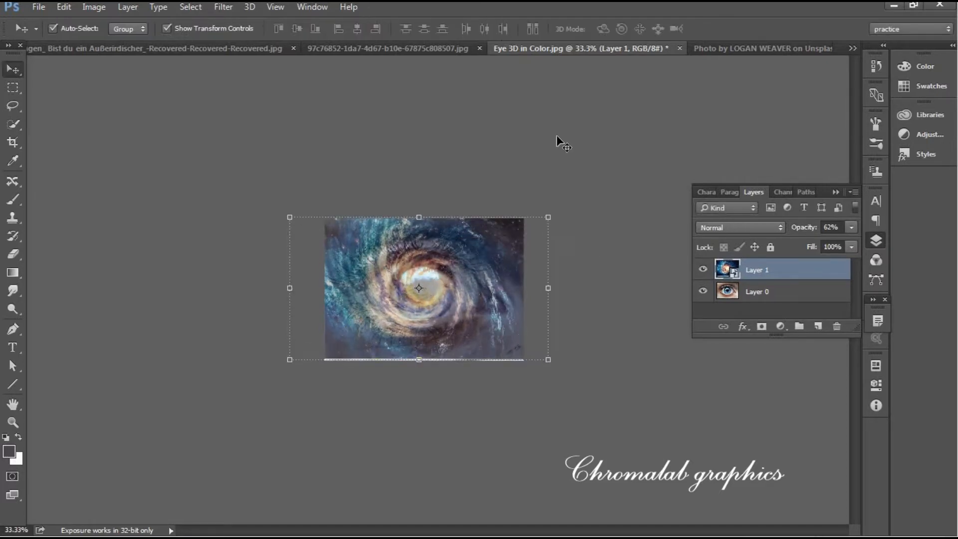
Bring the wormhole image from "Qué es un agujero de gusano en el espacio_ ¿Realidad o ficción_.jpg" into Eye 3D in Color.jpg as a new layer.
left_click(788, 277)
left_click(852, 48)
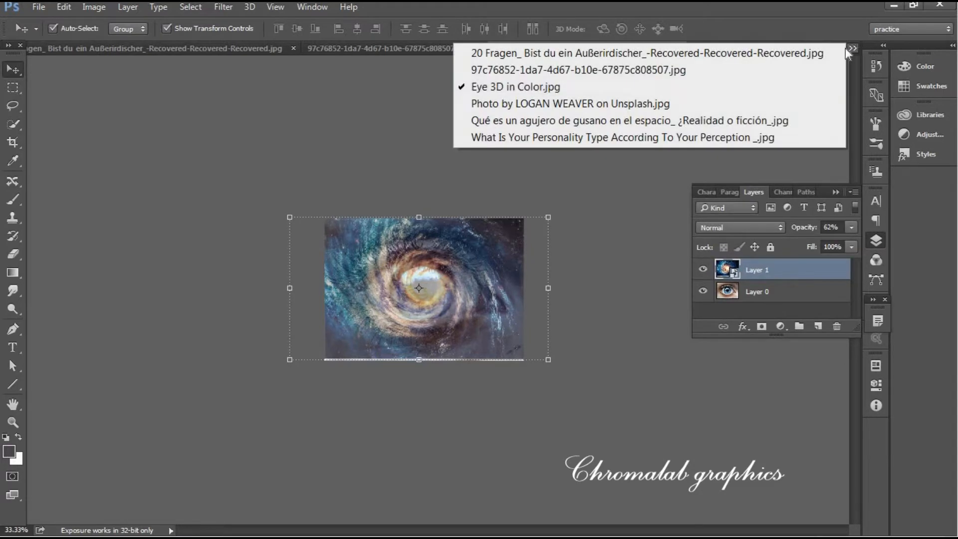
left_click(672, 102)
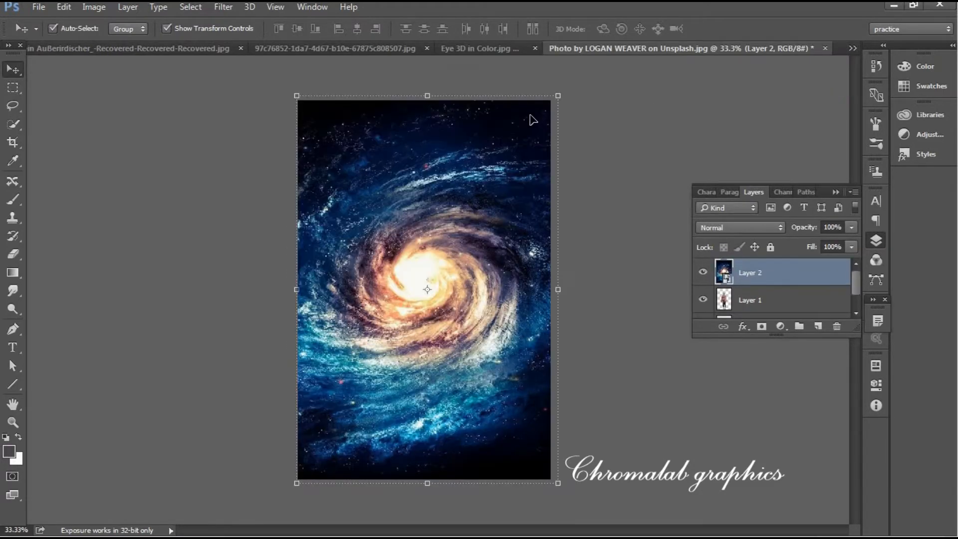
left_click(851, 48)
left_click(817, 121)
left_click_drag(488, 230, 433, 320)
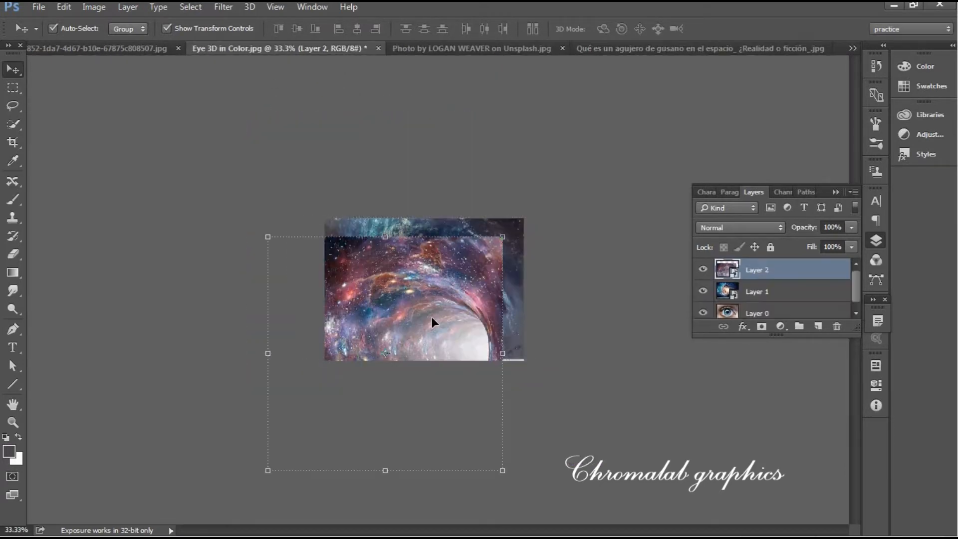
Transform the wormhole layer to 85.58% width, 88.04% height and -90.97° rotation so that it covers the eye image.
key("ctrl+t")
left_click_drag(504, 235, 436, 204)
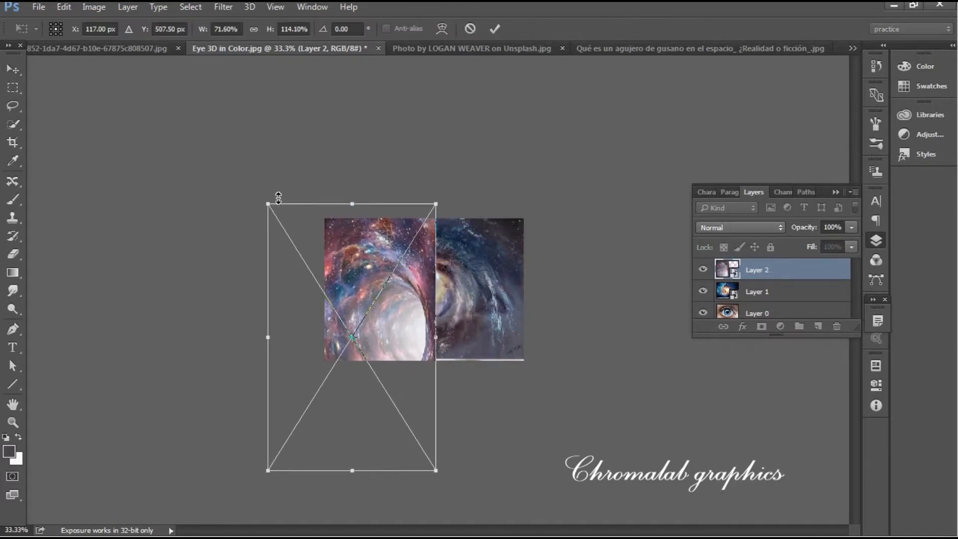
left_click_drag(260, 190, 286, 379)
left_click_drag(453, 316, 515, 265)
left_click_drag(280, 283, 323, 281)
left_click_drag(548, 277, 533, 279)
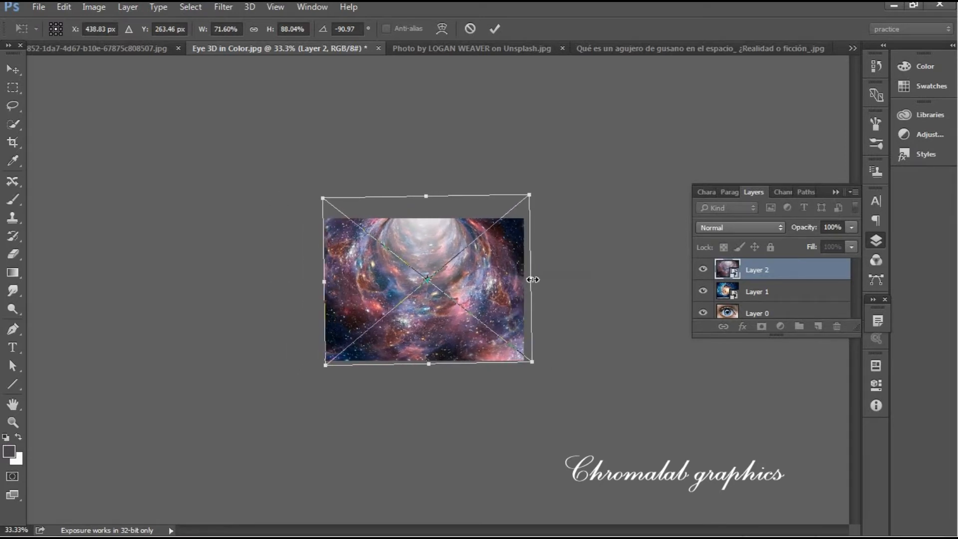
left_click_drag(432, 201, 446, 158)
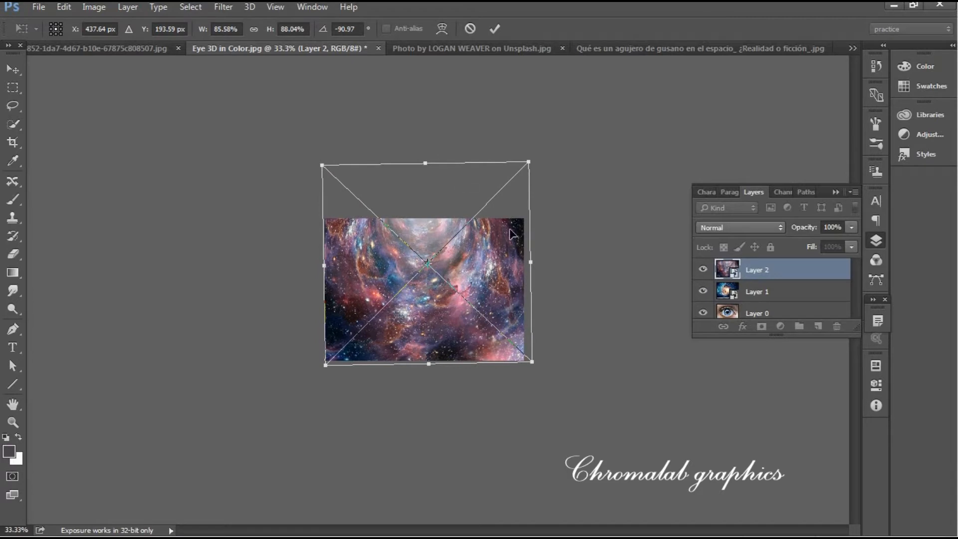
left_click(495, 28)
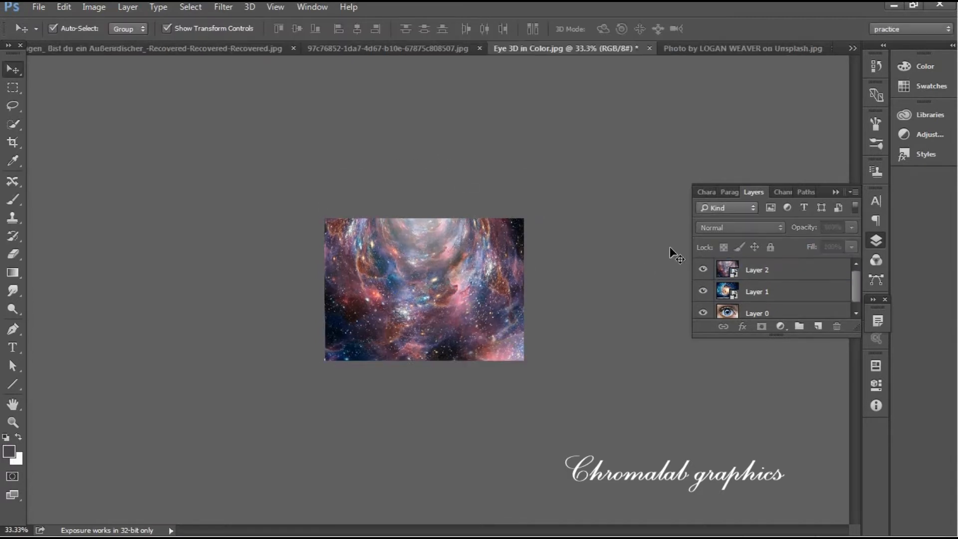
Place the wormhole Layer 2 directly beneath Layer 1 and hide Layer 1.
left_click(756, 273)
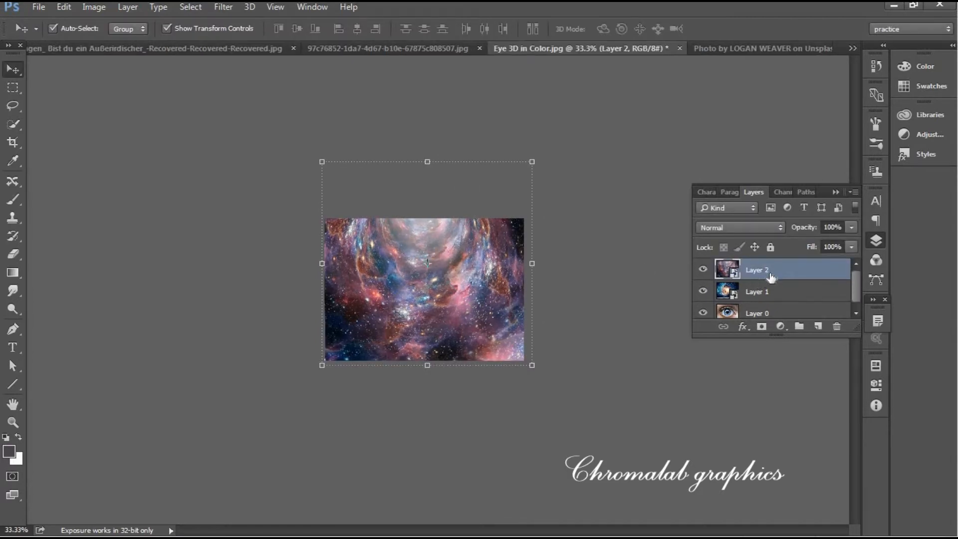
left_click_drag(771, 277, 774, 303)
left_click(702, 264)
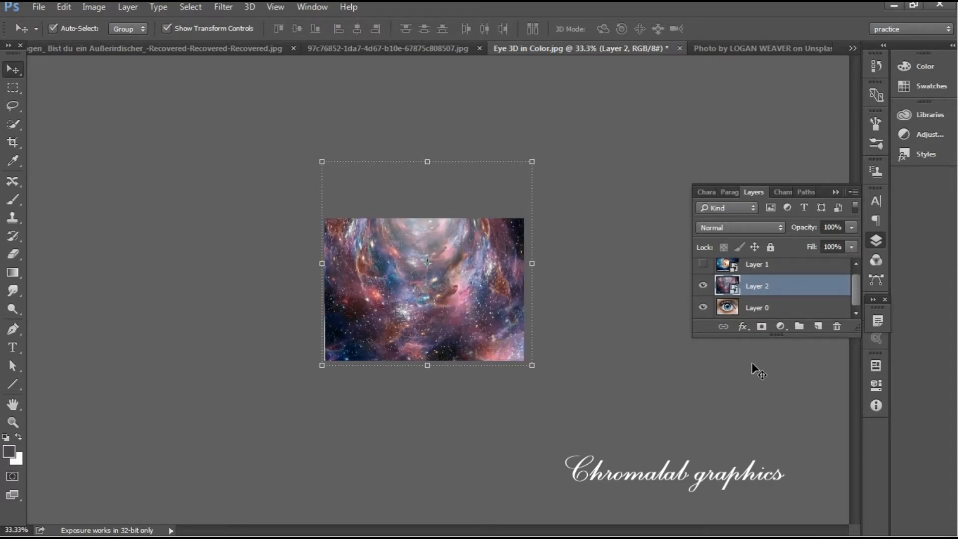
Add a black mask to the wormhole Layer 2 that hides all of it, keeping its opacity at 100%.
mouse_move(852, 227)
left_mouse_down()
mouse_move(821, 240)
mouse_move(851, 241)
left_mouse_up()
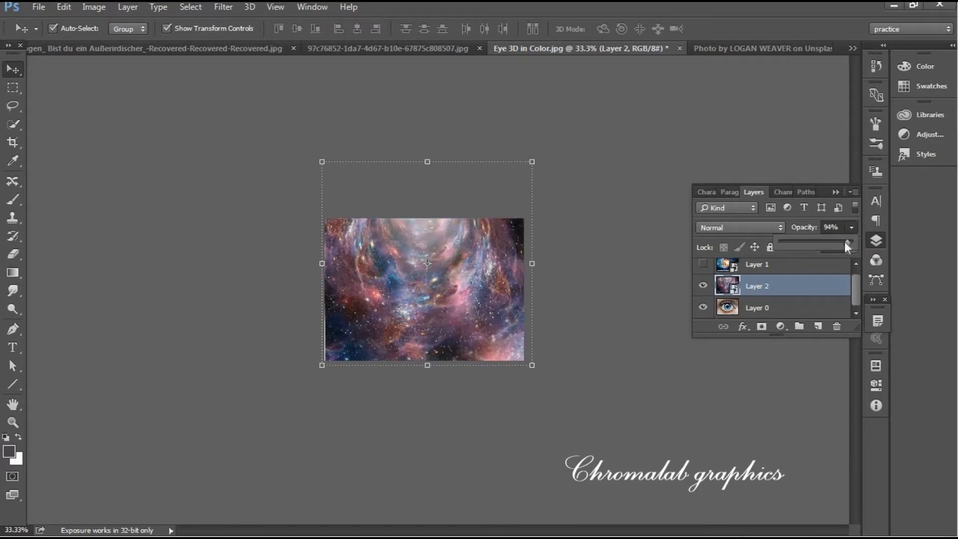
left_click(779, 327, "alt")
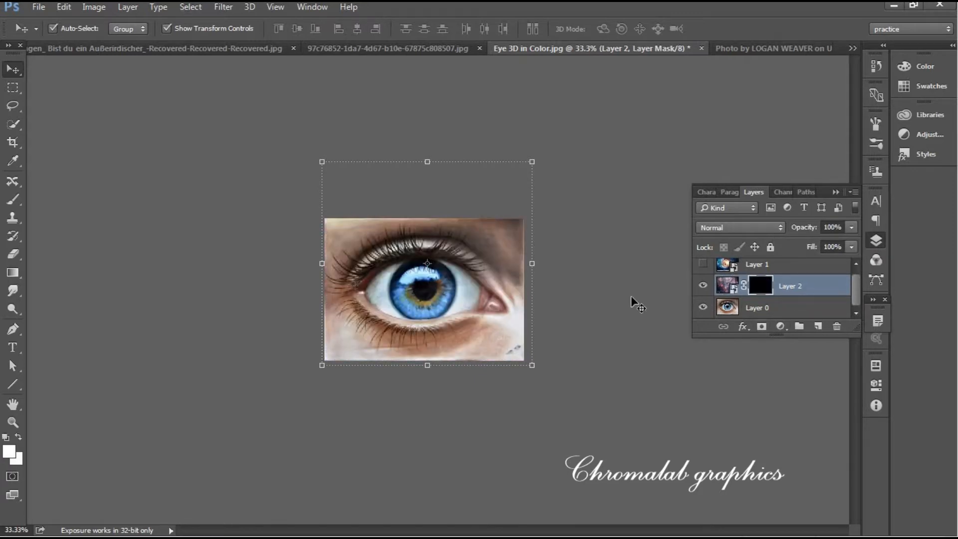
Set up a soft white brush at 96 px size, 73% opacity and 5% flow.
left_click(18, 199)
left_click(383, 31)
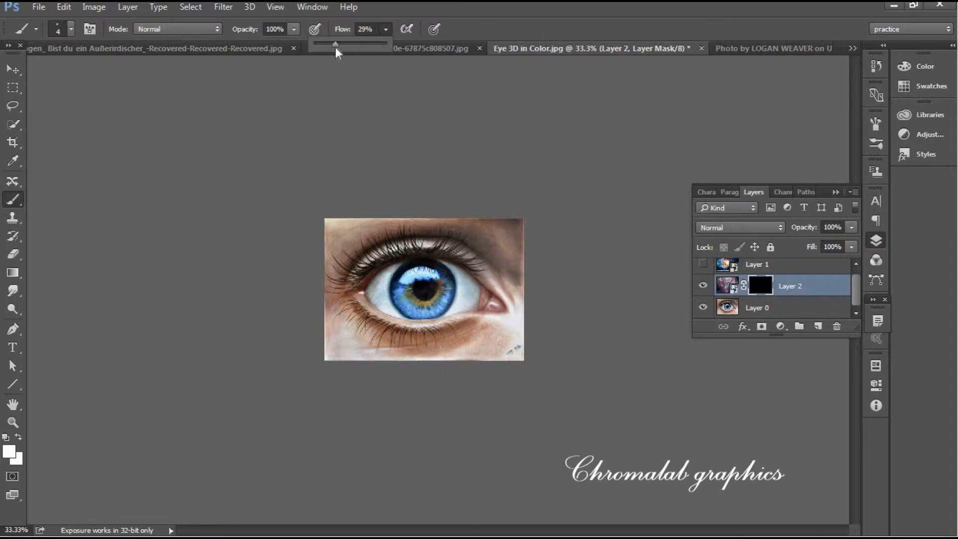
left_click_drag(324, 50, 320, 52)
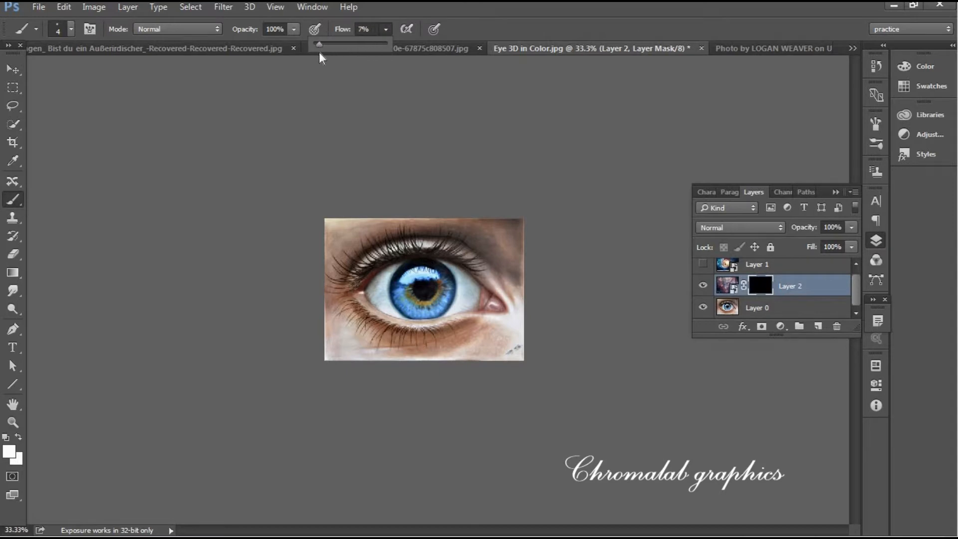
left_click(294, 29)
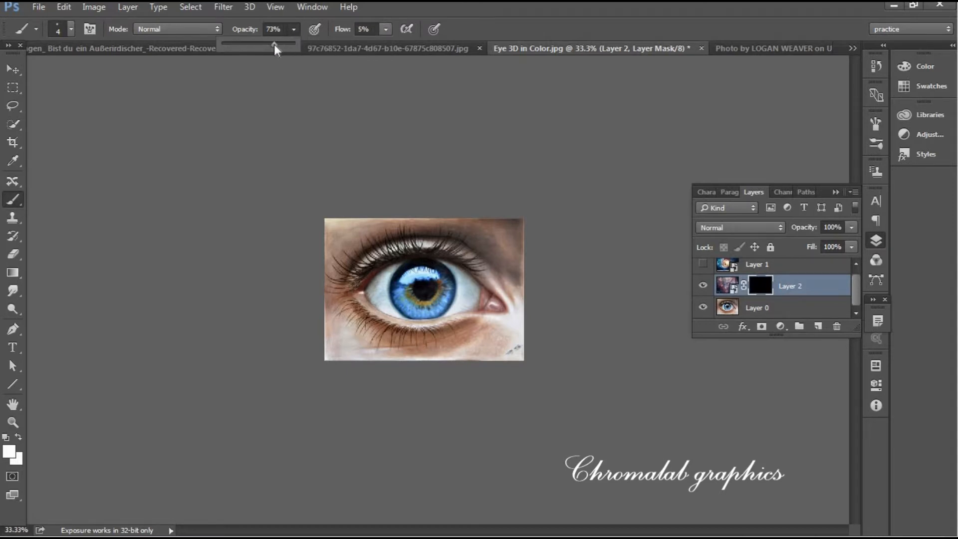
left_click(72, 32)
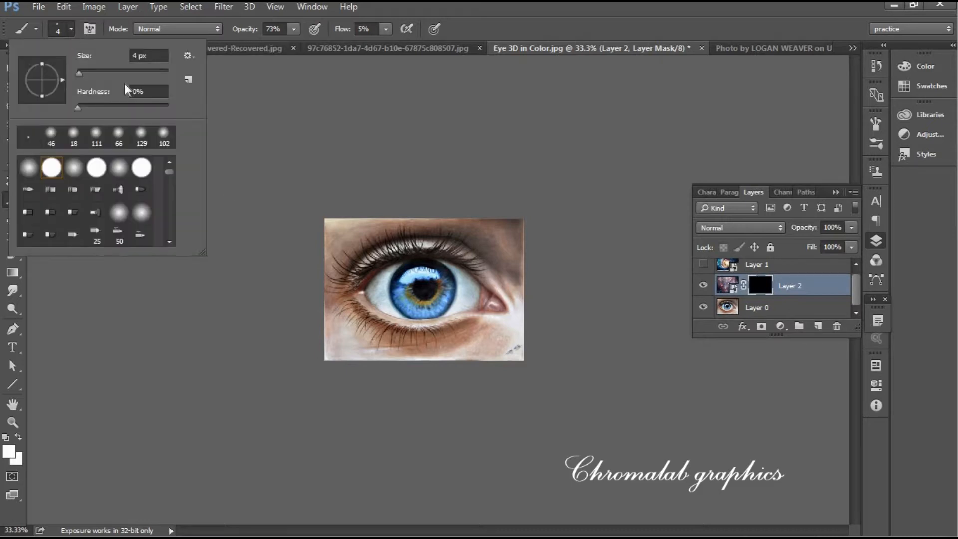
left_click(120, 73)
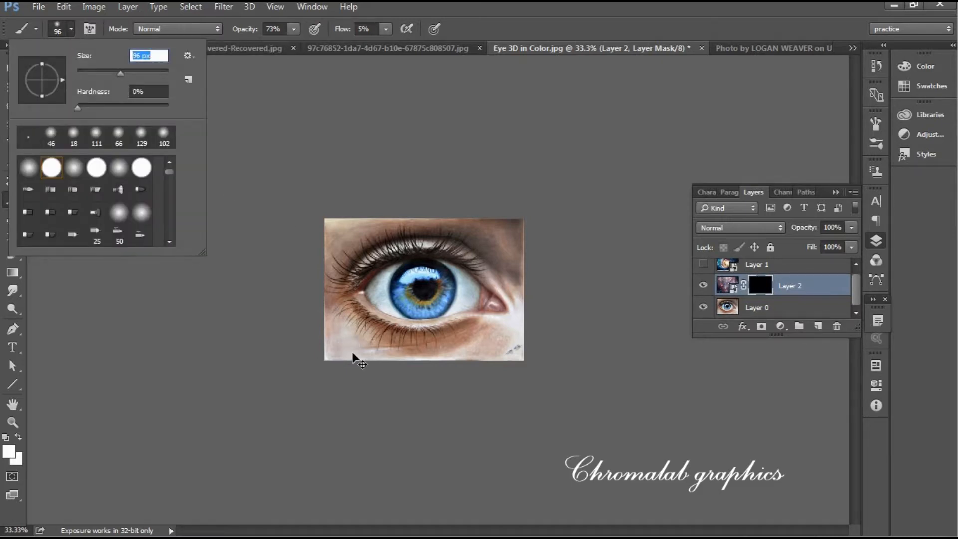
key("Return")
Paint white on the Layer 2 mask over the skin below the eye to reveal the wormhole's starry texture.
key("ctrl+plus")
key("ctrl+plus")
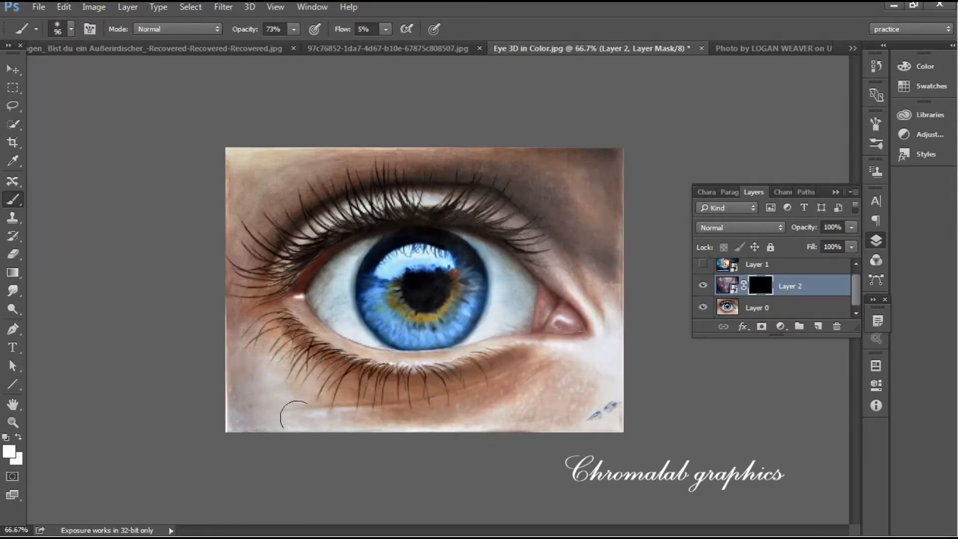
mouse_move(297, 417)
left_mouse_down()
mouse_move(348, 436)
mouse_move(237, 429)
mouse_move(335, 431)
mouse_move(306, 414)
mouse_move(436, 420)
mouse_move(501, 403)
mouse_move(343, 431)
mouse_move(487, 406)
mouse_move(513, 423)
mouse_move(574, 417)
mouse_move(555, 371)
mouse_move(558, 379)
mouse_move(506, 397)
mouse_move(463, 400)
mouse_move(471, 389)
mouse_move(431, 417)
mouse_move(311, 428)
mouse_move(370, 419)
mouse_move(248, 378)
mouse_move(263, 364)
mouse_move(324, 392)
mouse_move(317, 368)
mouse_move(353, 418)
mouse_move(327, 397)
mouse_move(339, 380)
mouse_move(408, 397)
left_mouse_up()
mouse_move(330, 381)
left_mouse_down()
mouse_move(367, 380)
mouse_move(296, 360)
mouse_move(264, 333)
mouse_move(246, 439)
mouse_move(259, 467)
mouse_move(294, 422)
mouse_move(276, 430)
mouse_move(406, 423)
mouse_move(360, 407)
left_mouse_up()
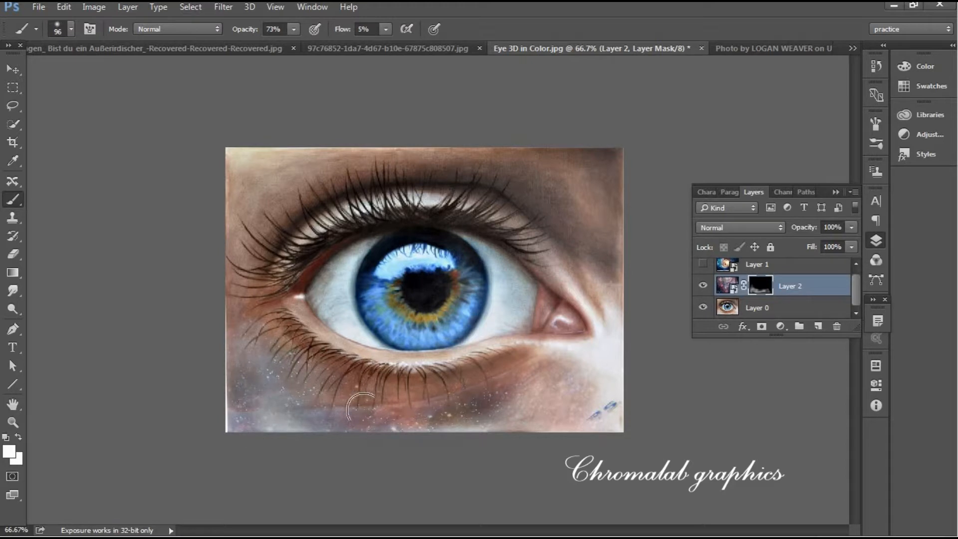
mouse_move(479, 375)
left_mouse_down()
mouse_move(332, 370)
mouse_move(250, 321)
mouse_move(228, 368)
mouse_move(218, 494)
mouse_move(538, 414)
left_mouse_up()
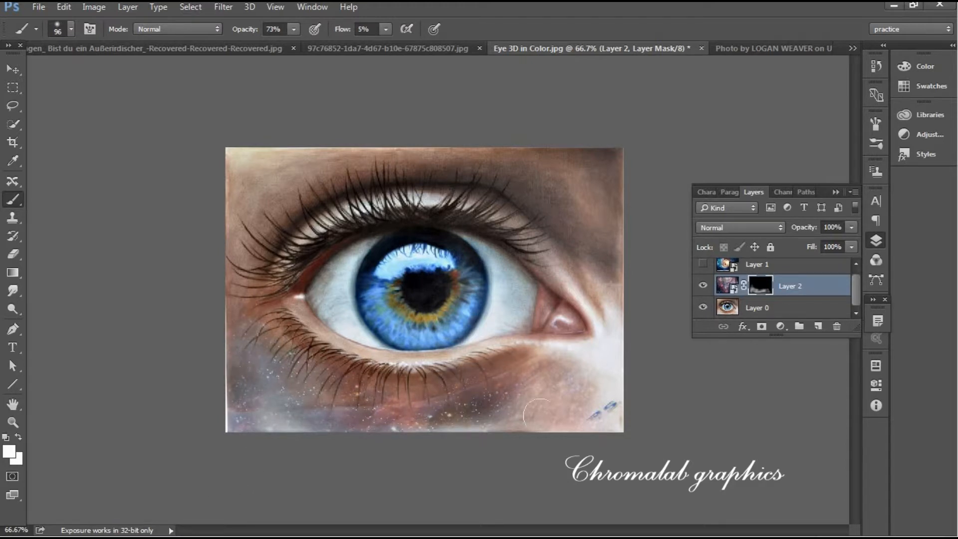
Add a black mask to the galaxy Layer 1 and turn the layer's visibility back on.
scroll(856, 286, "up", 1)
left_click(788, 268)
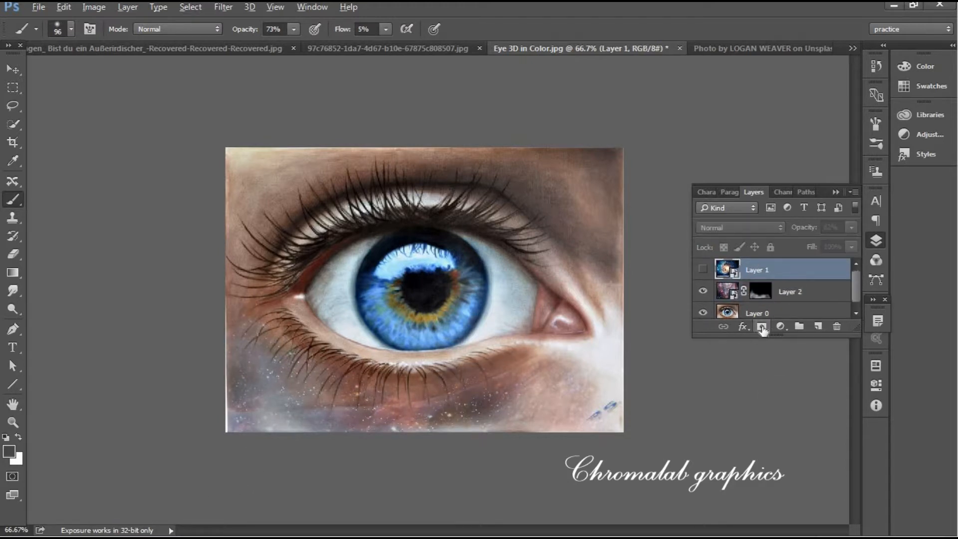
left_click(761, 326)
left_click(702, 269)
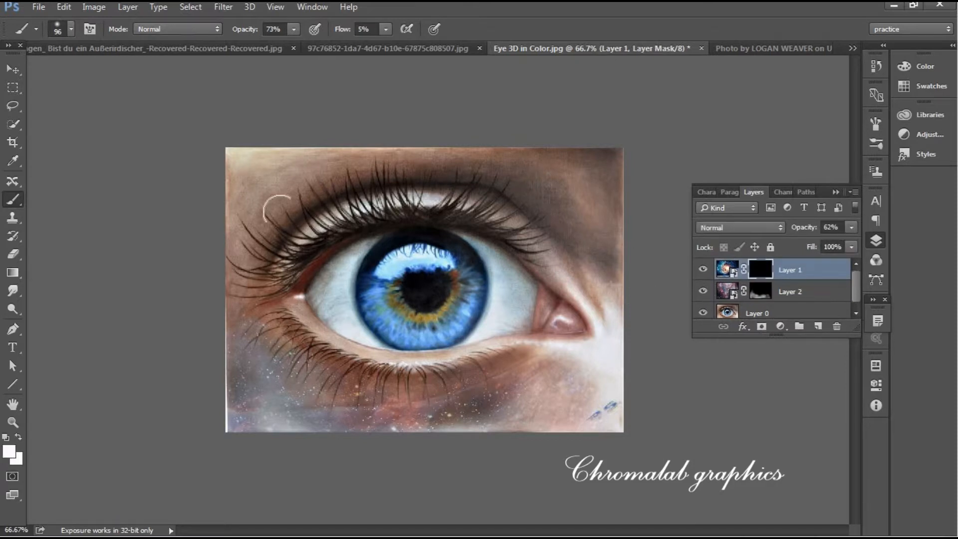
Paint white on the Layer 1 mask over the skin around the eye, the eyelid and the inner corner to reveal the galaxy.
mouse_move(221, 195)
left_mouse_down()
mouse_move(281, 173)
mouse_move(245, 224)
mouse_move(266, 193)
mouse_move(258, 184)
mouse_move(293, 167)
mouse_move(405, 164)
mouse_move(326, 185)
mouse_move(314, 175)
mouse_move(246, 216)
mouse_move(236, 168)
left_mouse_up()
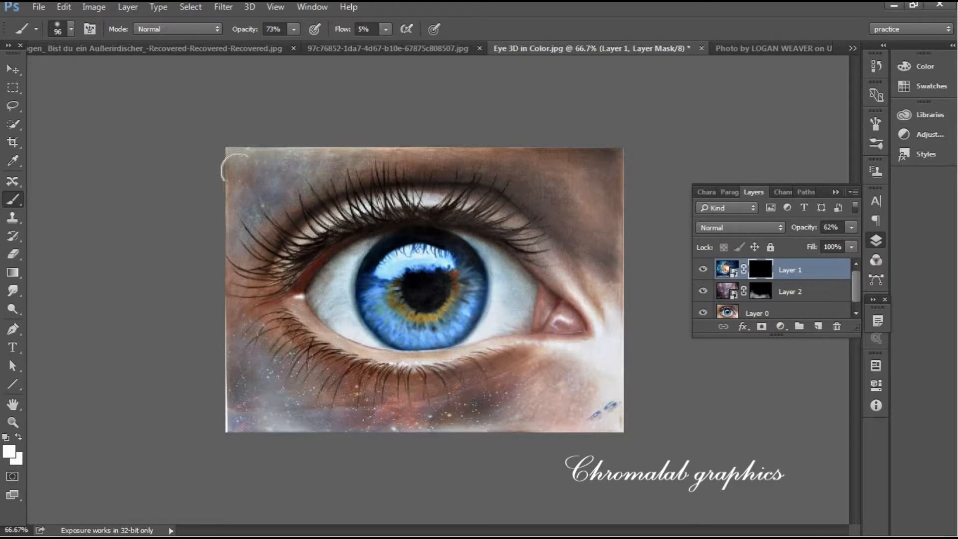
mouse_move(399, 158)
left_mouse_down()
mouse_move(341, 159)
mouse_move(556, 160)
mouse_move(478, 145)
mouse_move(551, 124)
mouse_move(551, 163)
mouse_move(616, 144)
mouse_move(611, 267)
mouse_move(582, 203)
mouse_move(538, 153)
mouse_move(600, 221)
mouse_move(545, 183)
mouse_move(595, 240)
mouse_move(517, 149)
mouse_move(450, 144)
mouse_move(386, 168)
left_mouse_up()
left_click_drag(488, 160, 413, 176)
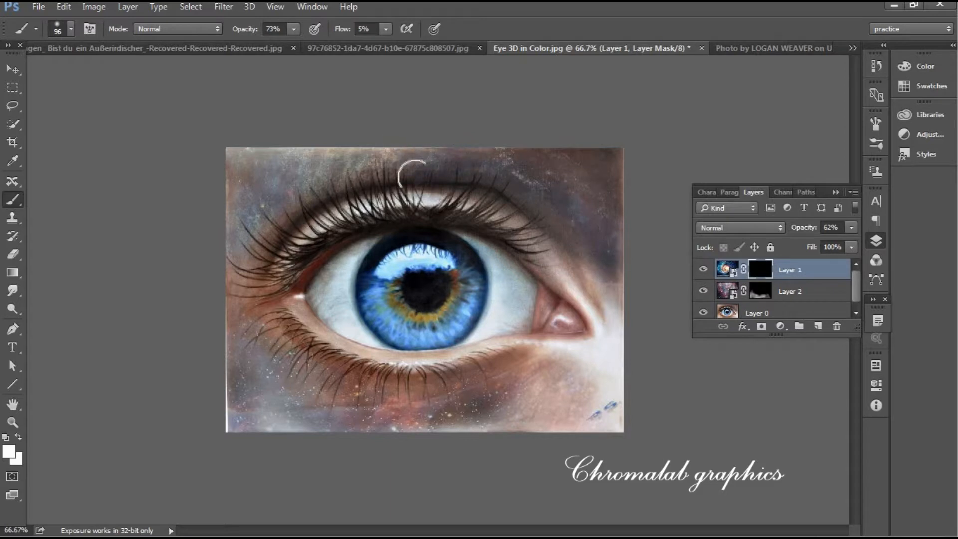
mouse_move(571, 251)
left_mouse_down()
mouse_move(606, 292)
mouse_move(615, 282)
mouse_move(616, 413)
left_mouse_up()
mouse_move(598, 193)
left_mouse_down()
mouse_move(605, 301)
mouse_move(581, 279)
mouse_move(618, 321)
mouse_move(612, 434)
mouse_move(604, 433)
mouse_move(609, 379)
left_mouse_up()
mouse_move(602, 270)
left_mouse_down()
mouse_move(613, 403)
mouse_move(559, 391)
mouse_move(609, 367)
mouse_move(564, 352)
mouse_move(541, 354)
mouse_move(579, 371)
mouse_move(592, 397)
mouse_move(532, 383)
mouse_move(607, 399)
mouse_move(508, 409)
mouse_move(510, 382)
mouse_move(524, 378)
mouse_move(528, 395)
mouse_move(516, 430)
mouse_move(519, 404)
left_mouse_up()
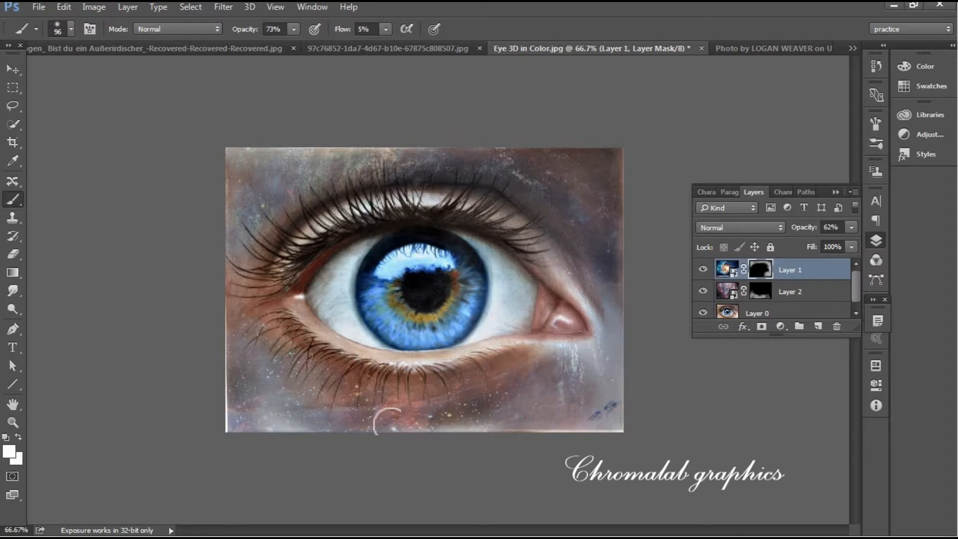
left_click_drag(387, 422, 461, 417)
mouse_move(394, 416)
left_mouse_down()
mouse_move(275, 415)
mouse_move(266, 379)
mouse_move(295, 402)
mouse_move(230, 409)
left_mouse_up()
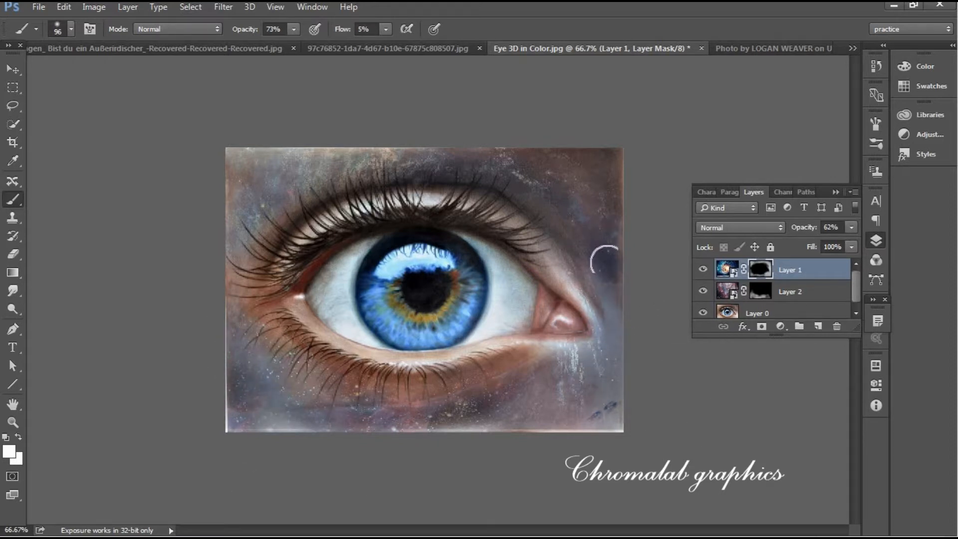
mouse_move(535, 242)
left_mouse_down()
mouse_move(569, 269)
mouse_move(507, 211)
mouse_move(438, 192)
mouse_move(373, 191)
mouse_move(427, 200)
mouse_move(398, 192)
mouse_move(461, 185)
mouse_move(400, 192)
mouse_move(442, 188)
mouse_move(421, 183)
mouse_move(312, 205)
mouse_move(343, 205)
mouse_move(318, 211)
mouse_move(326, 205)
mouse_move(275, 254)
mouse_move(271, 245)
mouse_move(325, 197)
mouse_move(265, 258)
mouse_move(329, 204)
mouse_move(262, 254)
mouse_move(302, 244)
mouse_move(259, 279)
mouse_move(258, 313)
mouse_move(234, 310)
left_mouse_up()
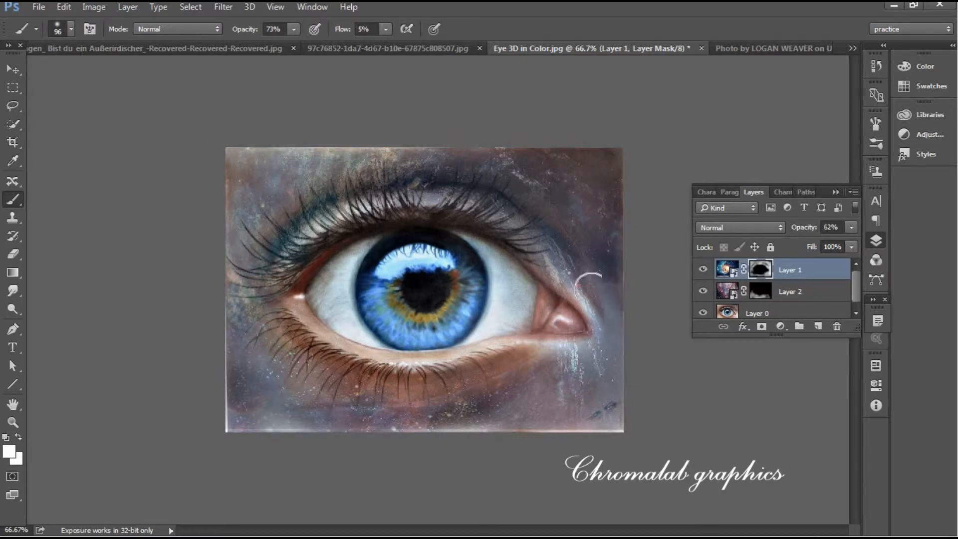
mouse_move(591, 288)
left_mouse_down()
mouse_move(629, 411)
mouse_move(555, 393)
left_mouse_up()
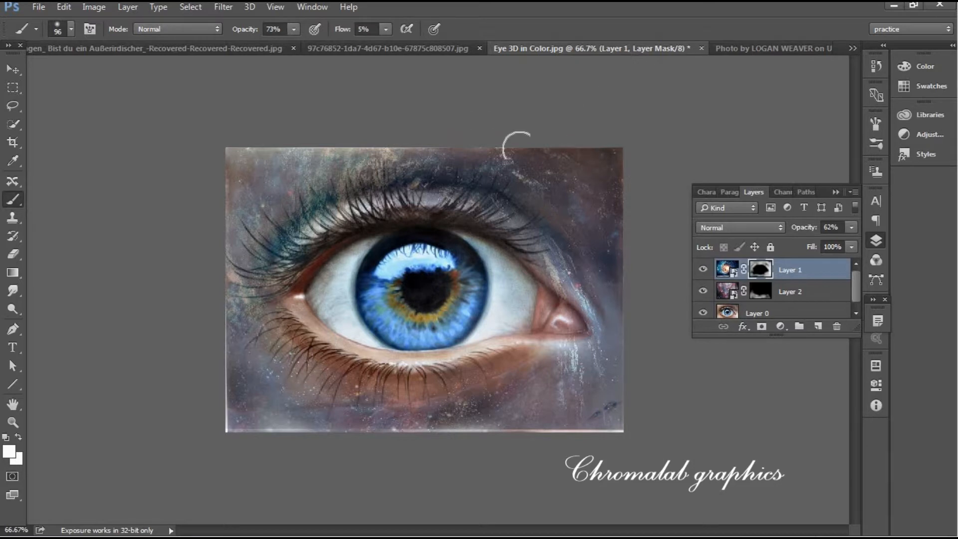
Paint white on the Layer 1 mask over the pupil and iris to blend the galaxy into them.
mouse_move(426, 288)
left_mouse_down()
mouse_move(444, 255)
mouse_move(459, 252)
mouse_move(437, 281)
mouse_move(469, 274)
mouse_move(420, 295)
mouse_move(416, 281)
mouse_move(436, 260)
mouse_move(445, 266)
mouse_move(425, 262)
mouse_move(438, 257)
mouse_move(452, 290)
mouse_move(453, 275)
mouse_move(399, 331)
mouse_move(439, 315)
mouse_move(431, 263)
mouse_move(402, 294)
mouse_move(408, 284)
mouse_move(432, 323)
mouse_move(409, 272)
mouse_move(442, 292)
mouse_move(399, 297)
left_mouse_up()
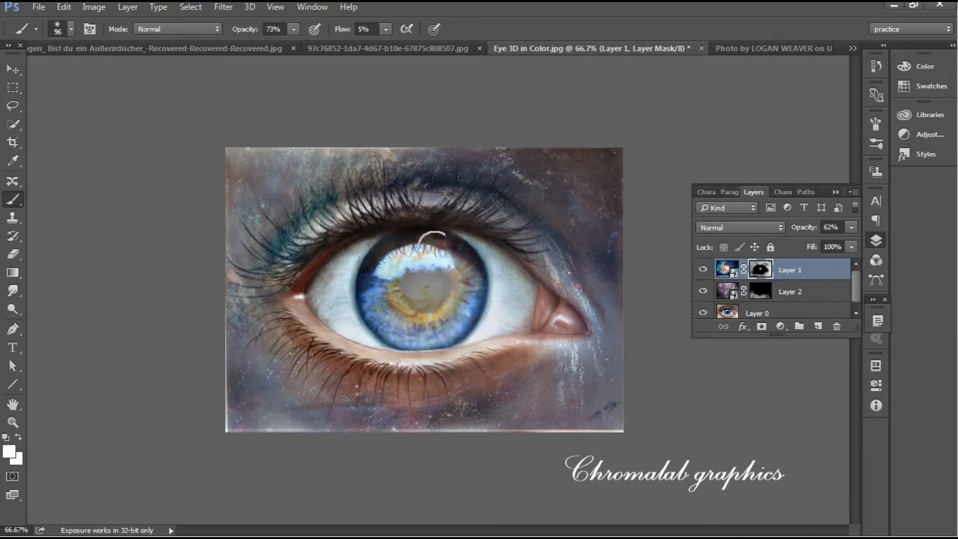
mouse_move(391, 316)
left_mouse_down()
mouse_move(372, 276)
mouse_move(383, 324)
left_mouse_up()
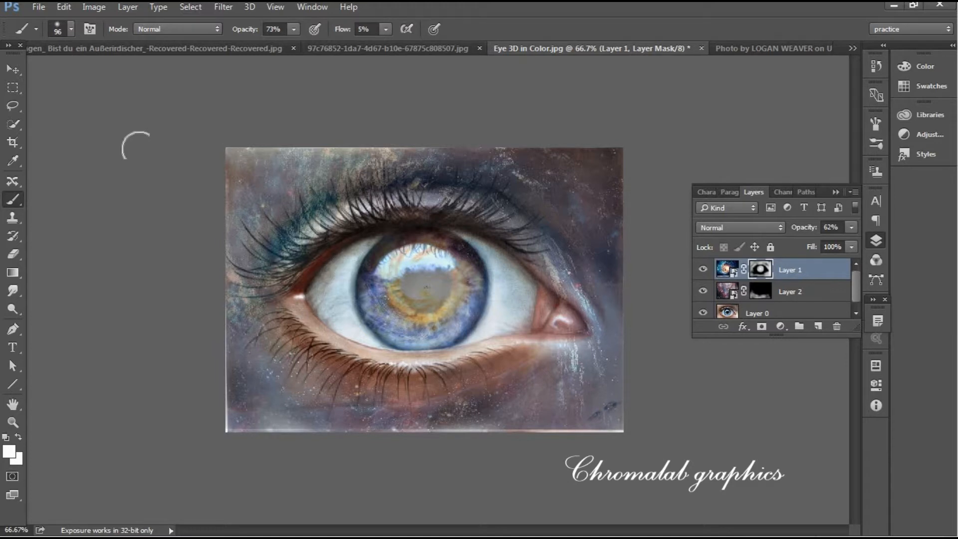
Paint white on the Layer 1 mask over both whites of the eye with a 52 px brush, and set the layer's opacity to 77%.
left_click(71, 29)
left_click_drag(101, 73, 98, 72)
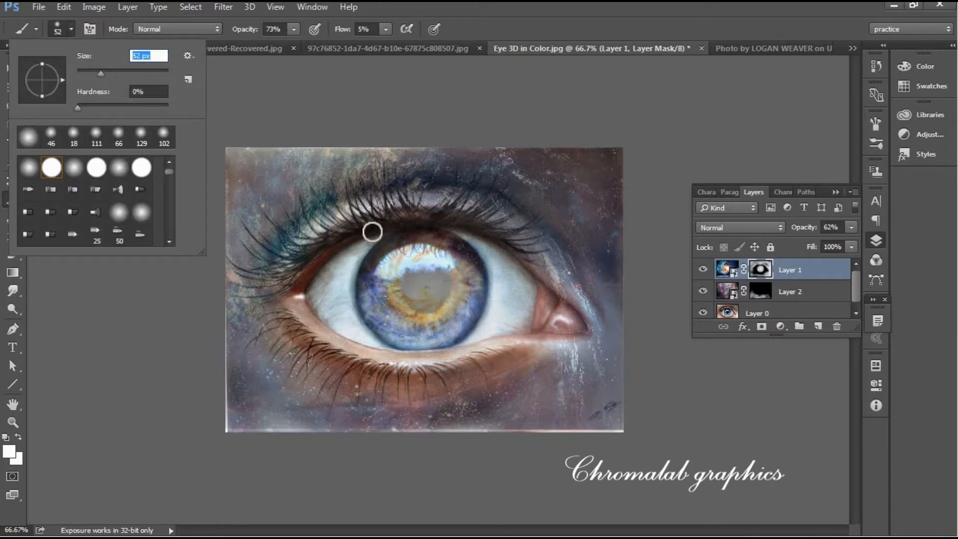
left_click(335, 274)
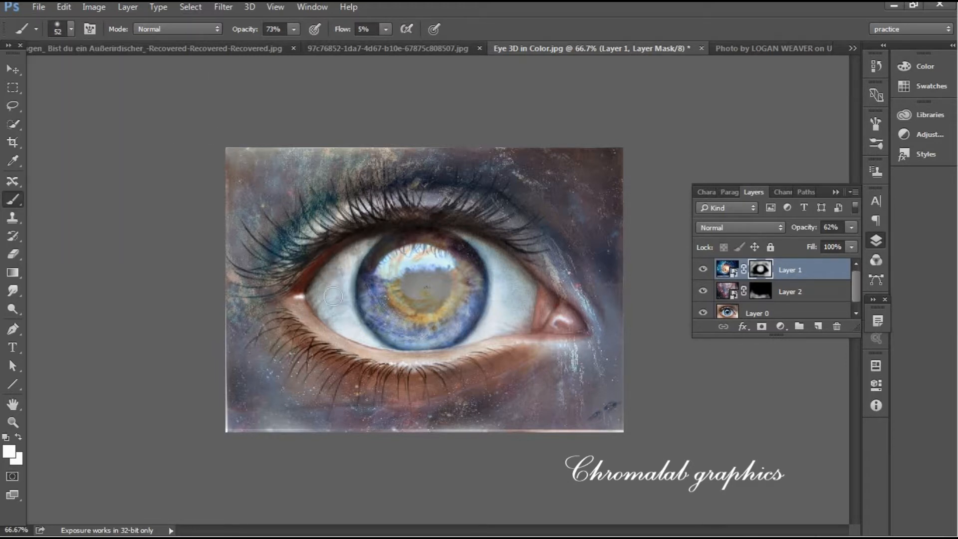
mouse_move(336, 269)
left_mouse_down()
mouse_move(321, 276)
mouse_move(346, 314)
left_mouse_up()
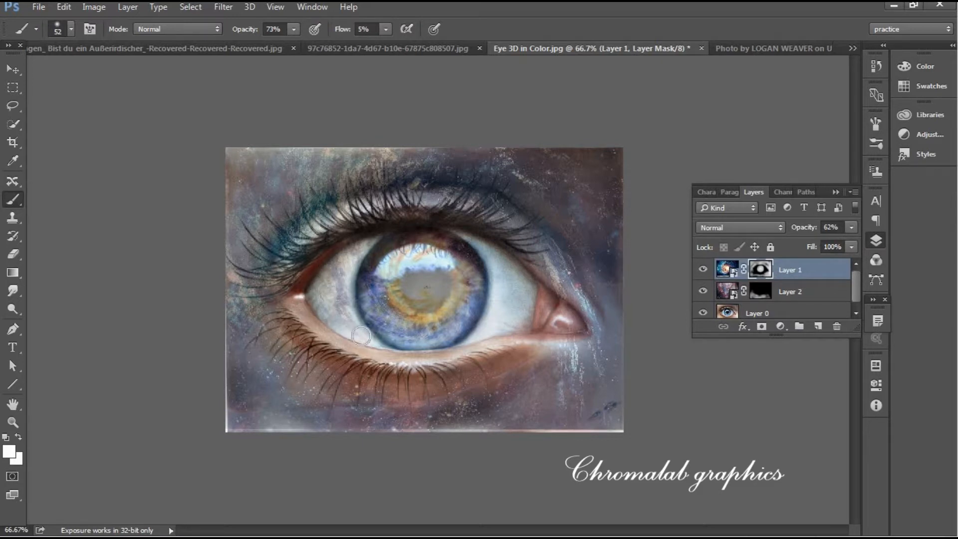
mouse_move(339, 273)
left_mouse_down()
mouse_move(334, 309)
mouse_move(338, 267)
mouse_move(355, 338)
mouse_move(381, 349)
mouse_move(357, 327)
mouse_move(350, 258)
mouse_move(339, 308)
mouse_move(360, 348)
mouse_move(373, 247)
mouse_move(341, 317)
mouse_move(366, 336)
mouse_move(330, 296)
left_mouse_up()
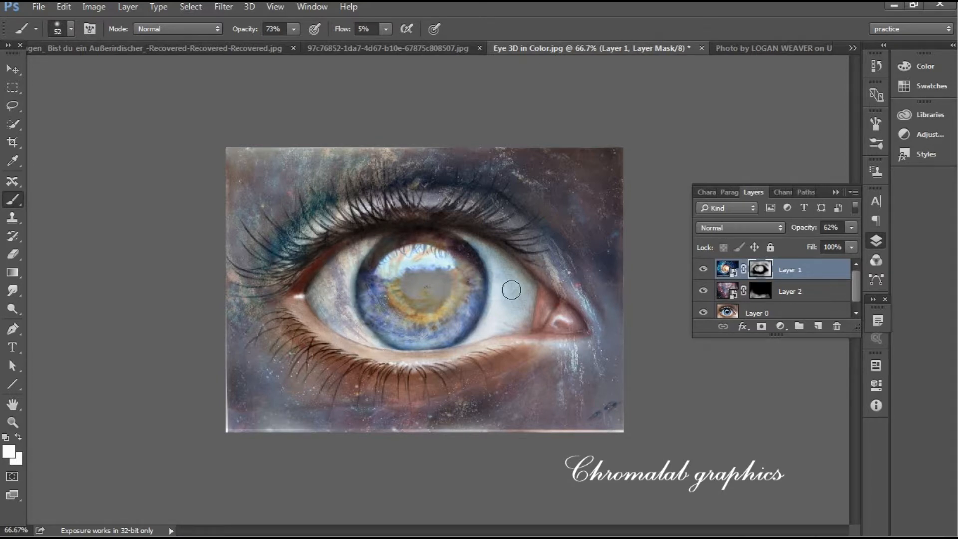
mouse_move(524, 297)
left_mouse_down()
mouse_move(499, 251)
mouse_move(526, 296)
mouse_move(511, 286)
mouse_move(513, 306)
mouse_move(502, 317)
mouse_move(491, 262)
mouse_move(481, 332)
mouse_move(469, 340)
mouse_move(507, 303)
mouse_move(500, 284)
mouse_move(497, 298)
mouse_move(496, 286)
mouse_move(509, 316)
mouse_move(522, 320)
mouse_move(515, 313)
mouse_move(500, 322)
mouse_move(513, 304)
mouse_move(520, 313)
mouse_move(526, 278)
mouse_move(534, 297)
mouse_move(521, 298)
mouse_move(504, 265)
mouse_move(517, 290)
mouse_move(503, 313)
mouse_move(518, 320)
mouse_move(523, 288)
mouse_move(520, 326)
mouse_move(463, 350)
mouse_move(485, 321)
mouse_move(512, 320)
mouse_move(503, 253)
mouse_move(455, 233)
mouse_move(384, 260)
mouse_move(360, 244)
mouse_move(342, 265)
mouse_move(337, 301)
mouse_move(366, 336)
mouse_move(351, 328)
mouse_move(332, 283)
mouse_move(356, 263)
mouse_move(357, 248)
mouse_move(331, 266)
mouse_move(363, 334)
mouse_move(373, 334)
mouse_move(323, 299)
mouse_move(385, 347)
mouse_move(354, 328)
mouse_move(364, 329)
mouse_move(358, 256)
mouse_move(367, 246)
mouse_move(486, 258)
mouse_move(456, 227)
mouse_move(457, 287)
mouse_move(445, 263)
left_mouse_up()
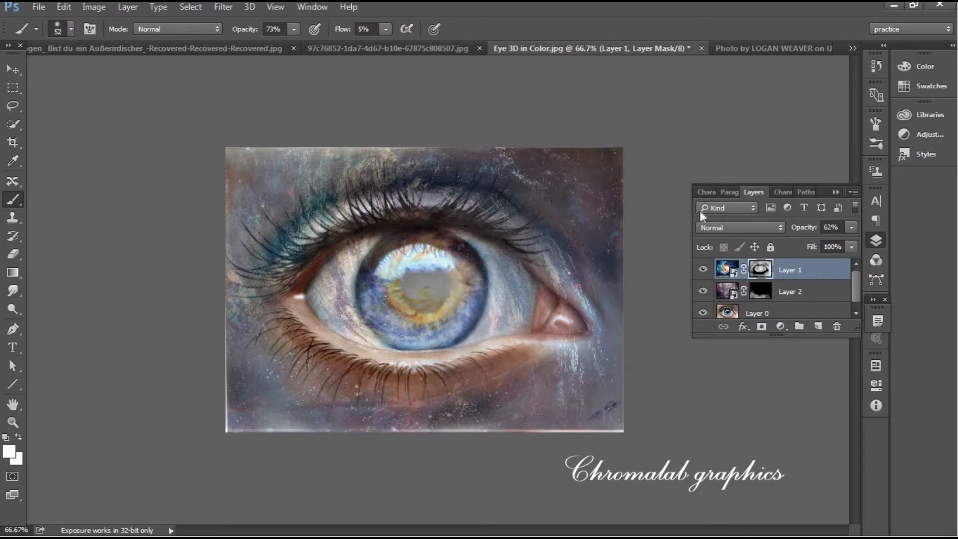
left_click(851, 227)
left_click_drag(843, 240, 837, 246)
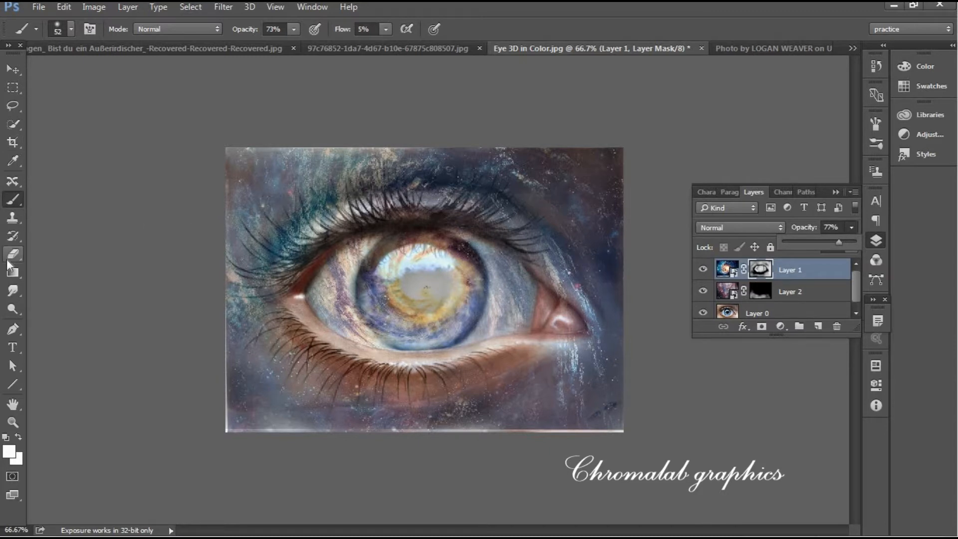
Paint black (#000000) on the Layer 1 mask with a 21 px brush to clear the galaxy from the upper eyelid and lash line.
left_click(9, 452)
left_click(415, 284)
left_click_drag(405, 306, 403, 321)
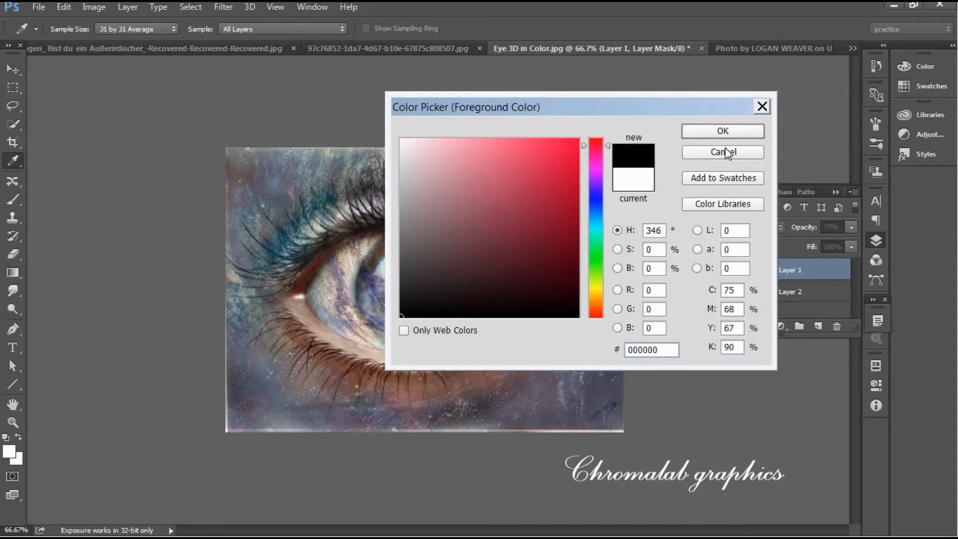
left_click(723, 131)
left_click(61, 28)
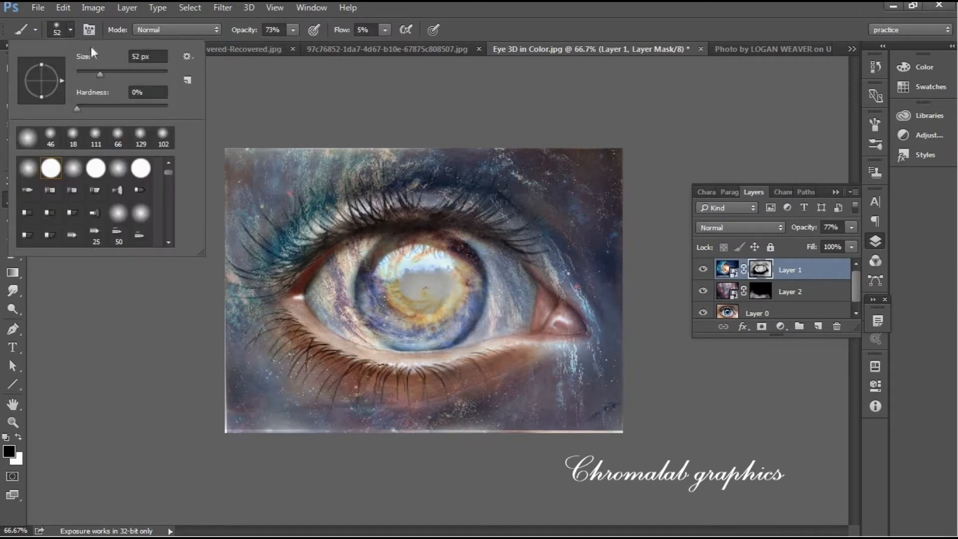
left_click_drag(97, 73, 86, 73)
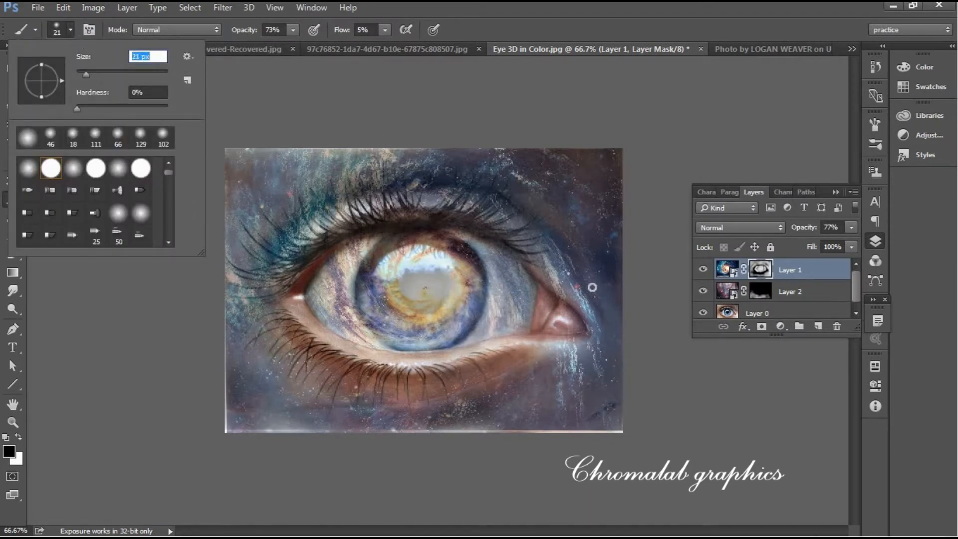
mouse_move(600, 312)
left_mouse_down()
mouse_move(605, 321)
mouse_move(590, 293)
left_mouse_up()
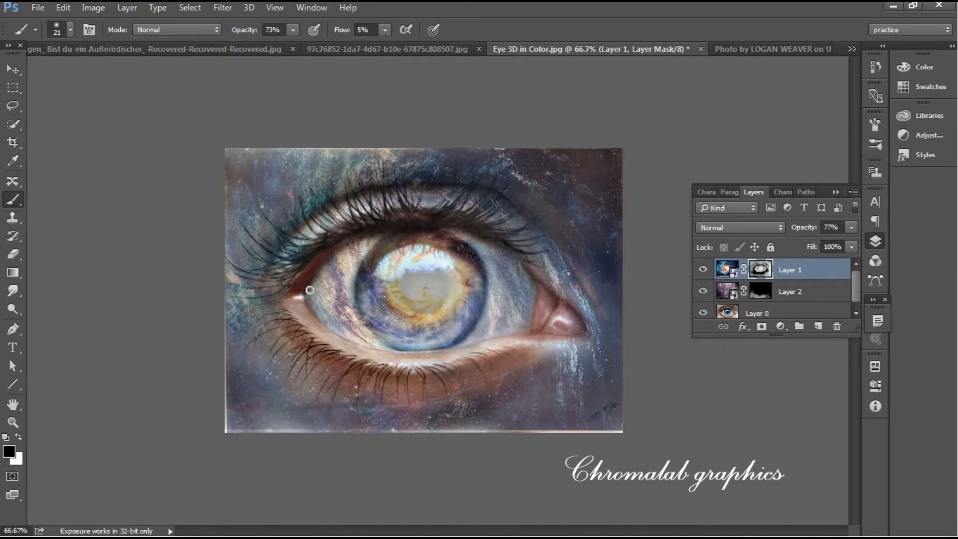
Set the foreground color to white (#ffffff) and the brush size to 97 px.
left_click(11, 451)
type("ffffff")
left_click(724, 131)
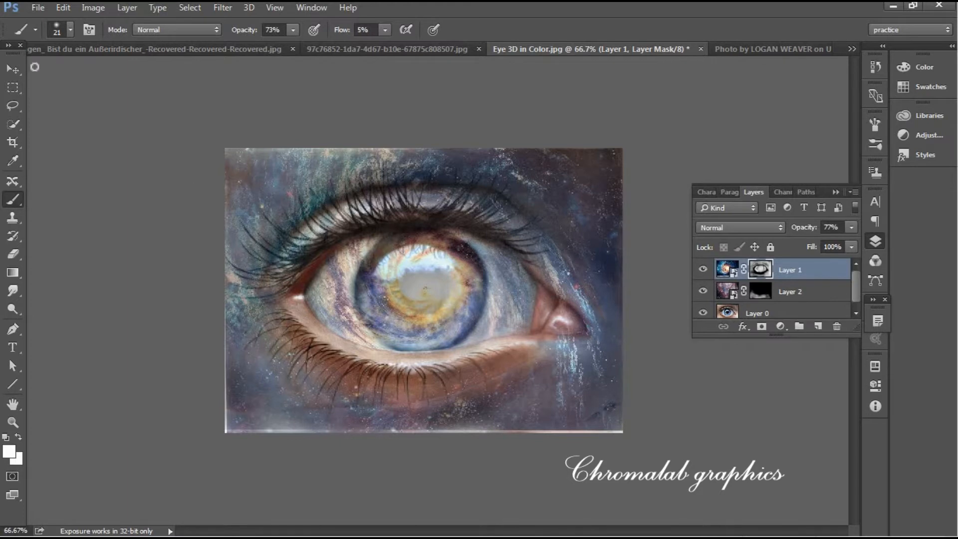
left_click(69, 31)
left_click_drag(97, 72, 120, 73)
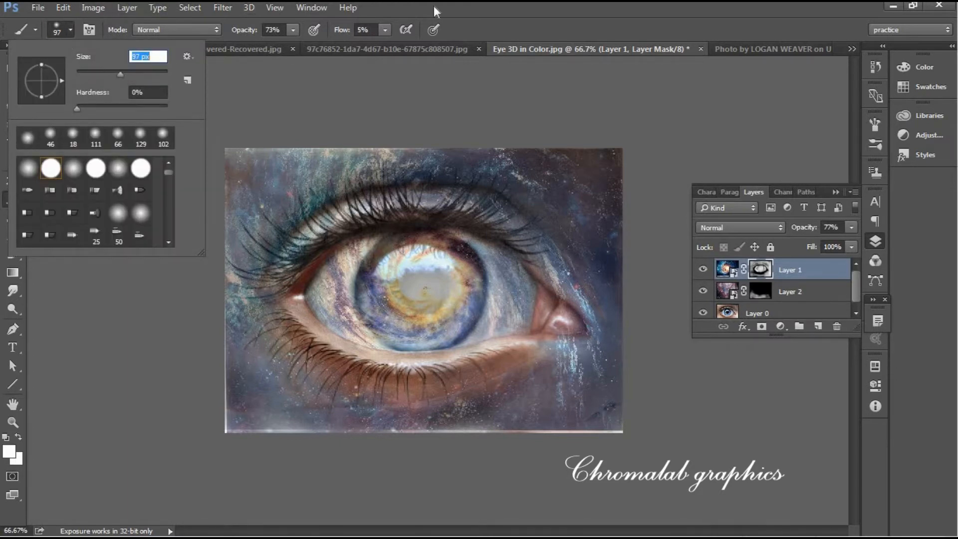
Add a yellow (#f4dc57) solid color fill layer directly above Layer 1.
left_click(753, 313)
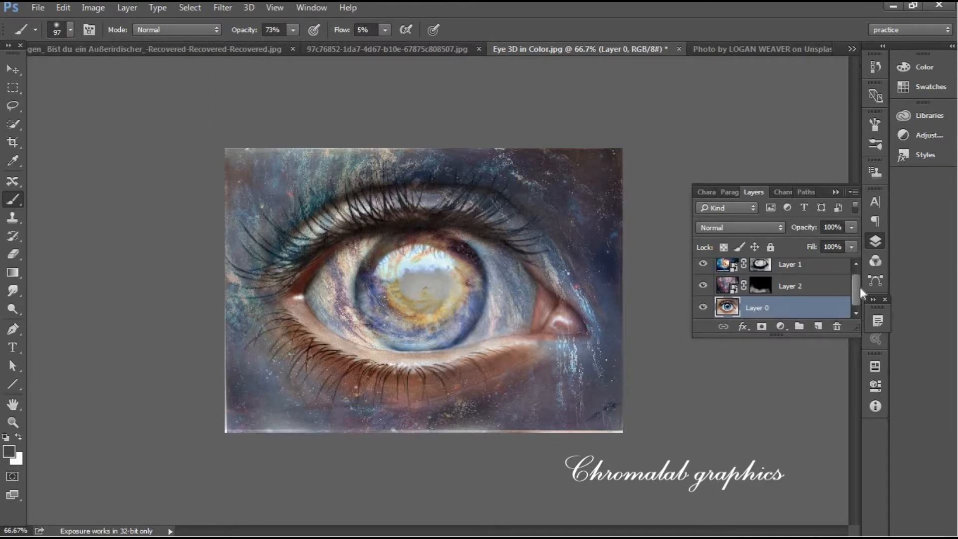
scroll(856, 286, "up", 1)
left_click(796, 270)
left_click(780, 326)
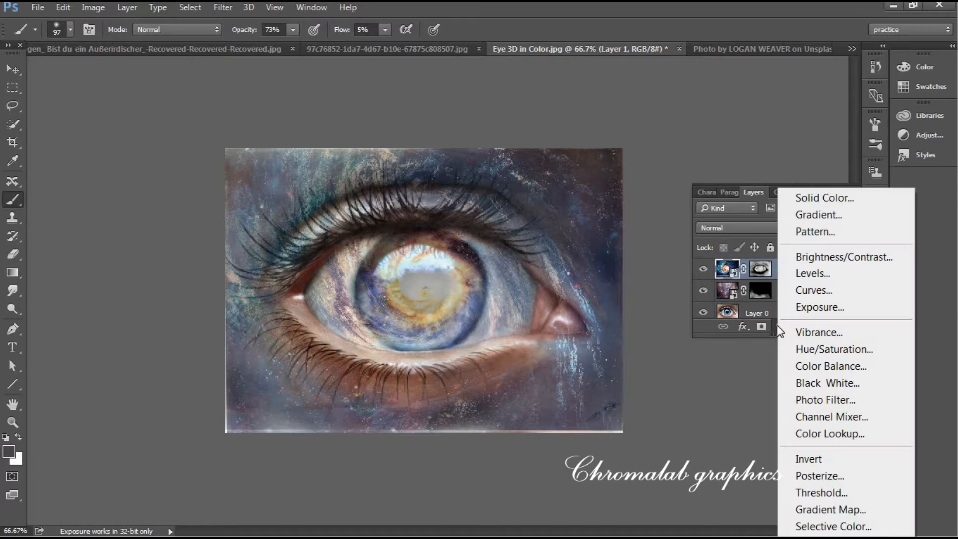
left_click(818, 199)
left_click(594, 286)
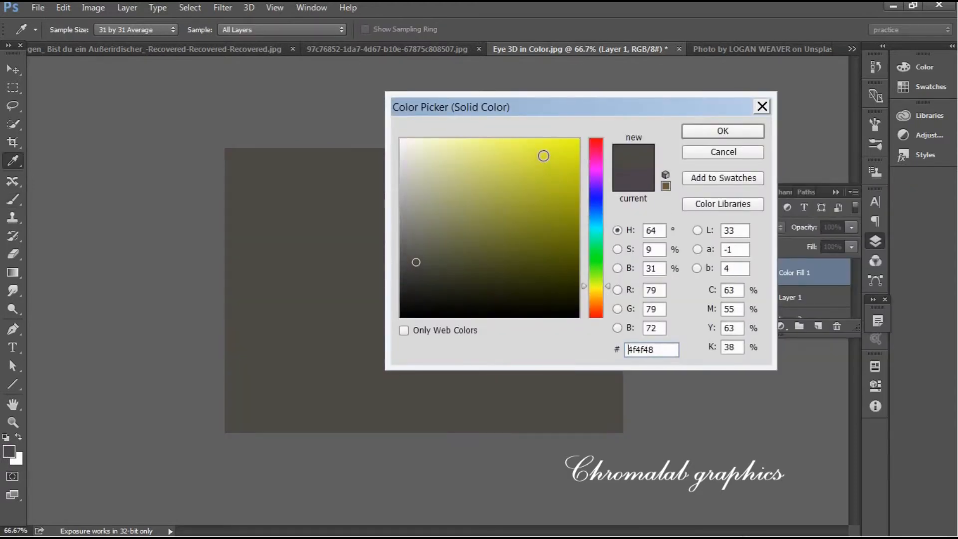
left_click_drag(543, 156, 520, 141)
left_click(591, 288)
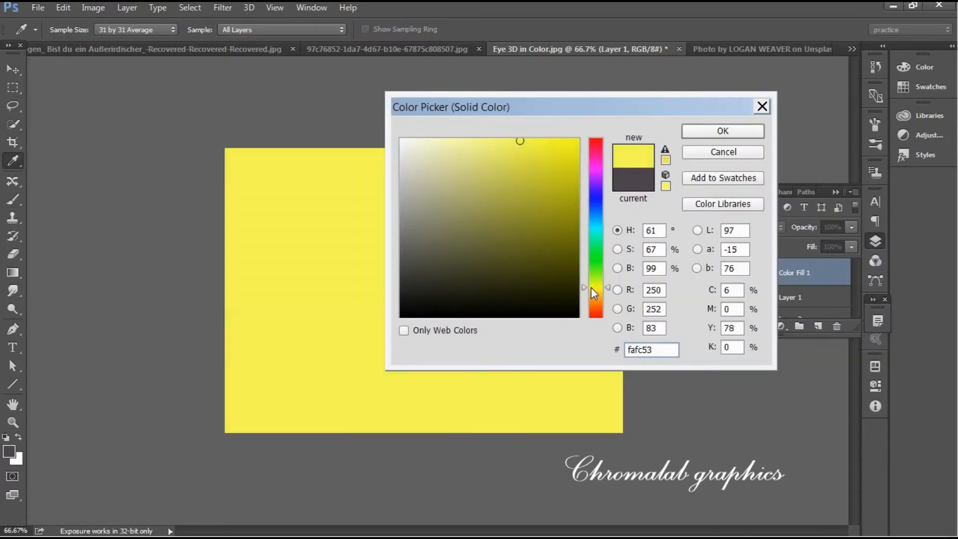
left_click(596, 291)
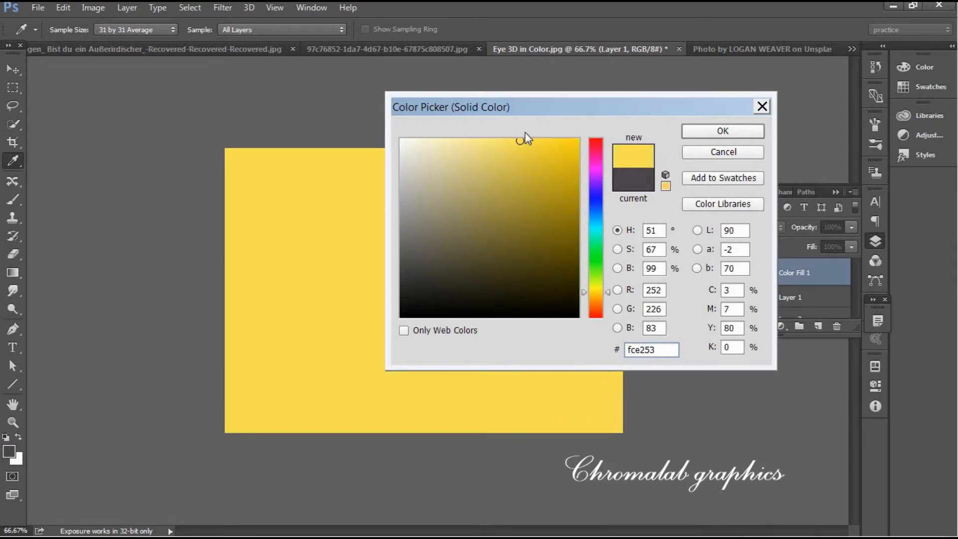
left_click_drag(514, 145, 513, 146)
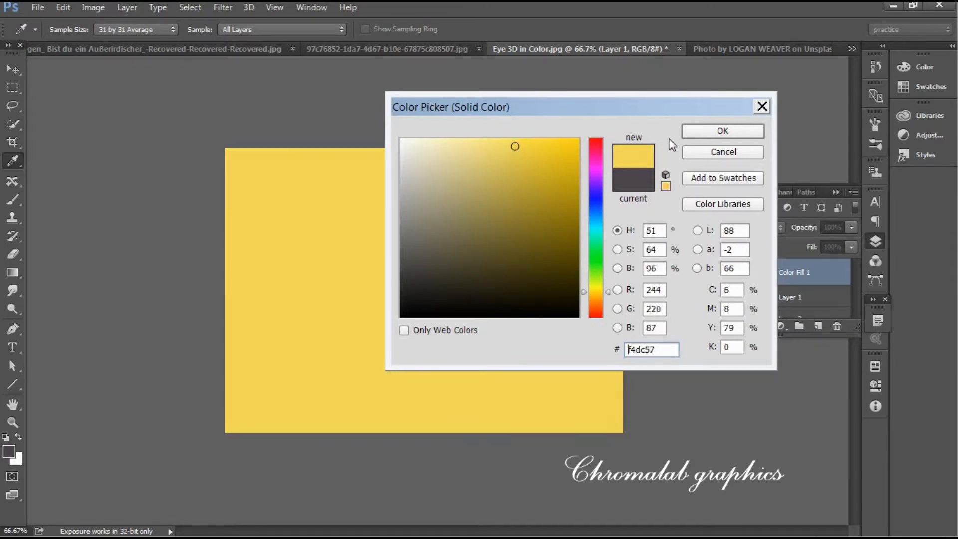
left_click(702, 127)
Set the yellow fill layer's blend mode to Darken.
left_click(777, 230)
left_click(765, 251)
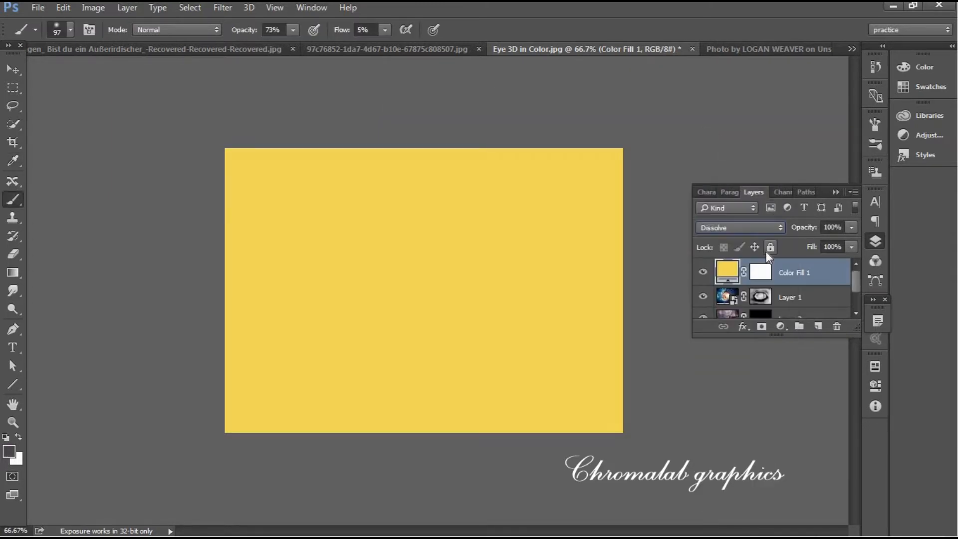
scroll(781, 228, "down", 1)
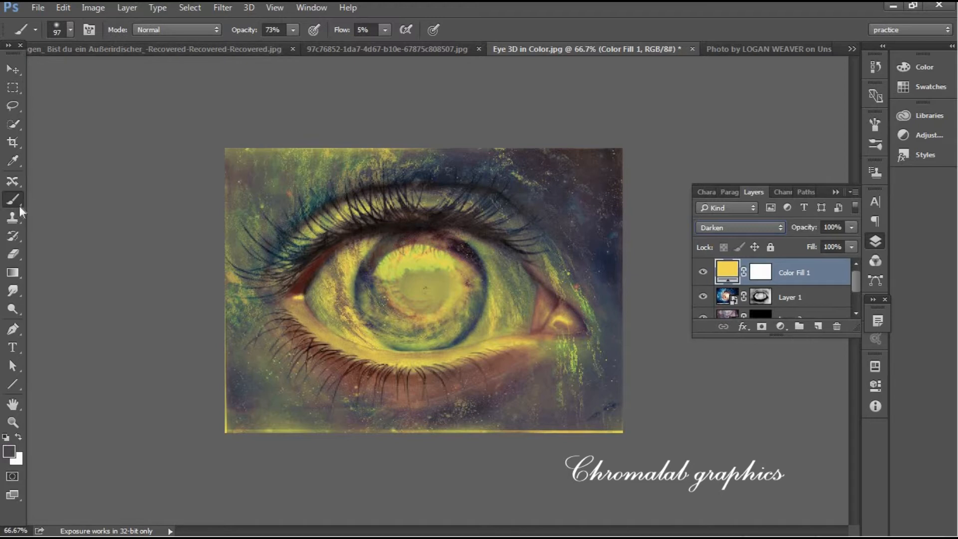
Delete the yellow fill layer's white mask and add a black mask in its place.
left_click(762, 274)
right_click(763, 274)
left_click(794, 310)
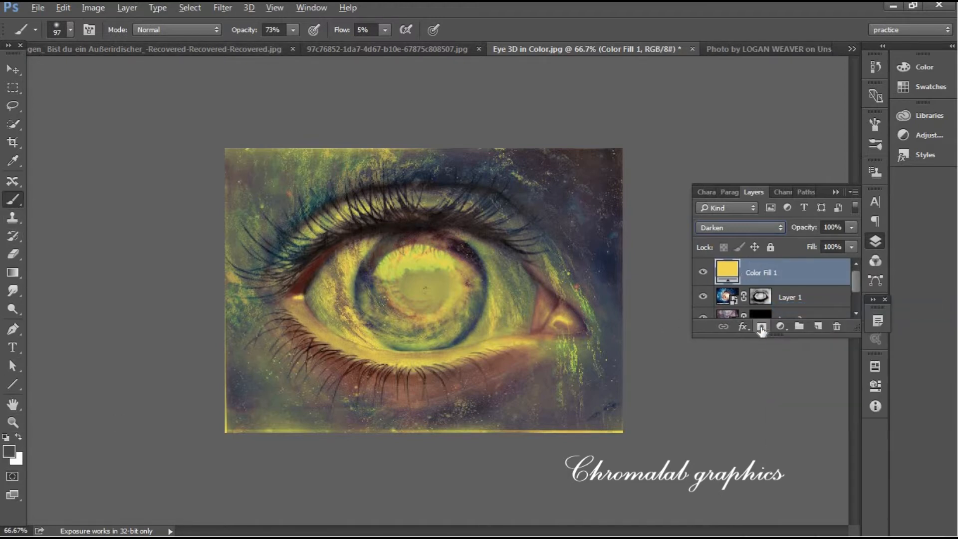
left_click(761, 327, "alt")
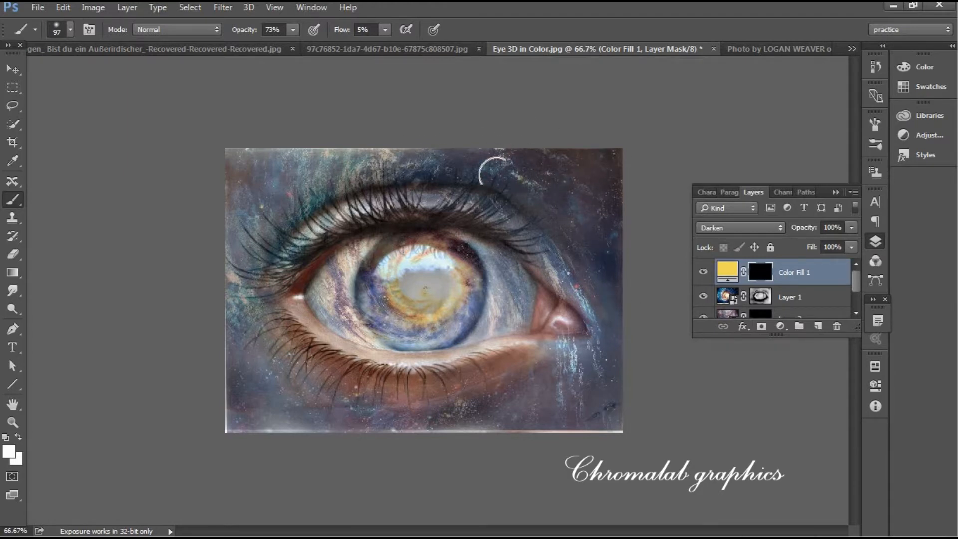
Paint white on the yellow fill's mask over the skin around the eye, raising the brush opacity to 100%.
mouse_move(495, 172)
left_mouse_down()
mouse_move(521, 168)
mouse_move(491, 159)
left_mouse_up()
left_click(293, 30)
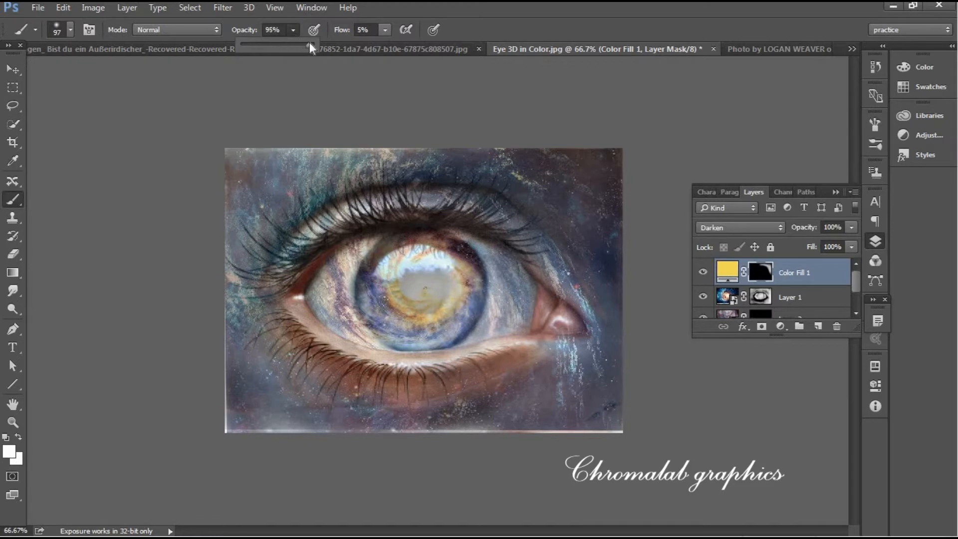
left_click_drag(309, 42, 313, 42)
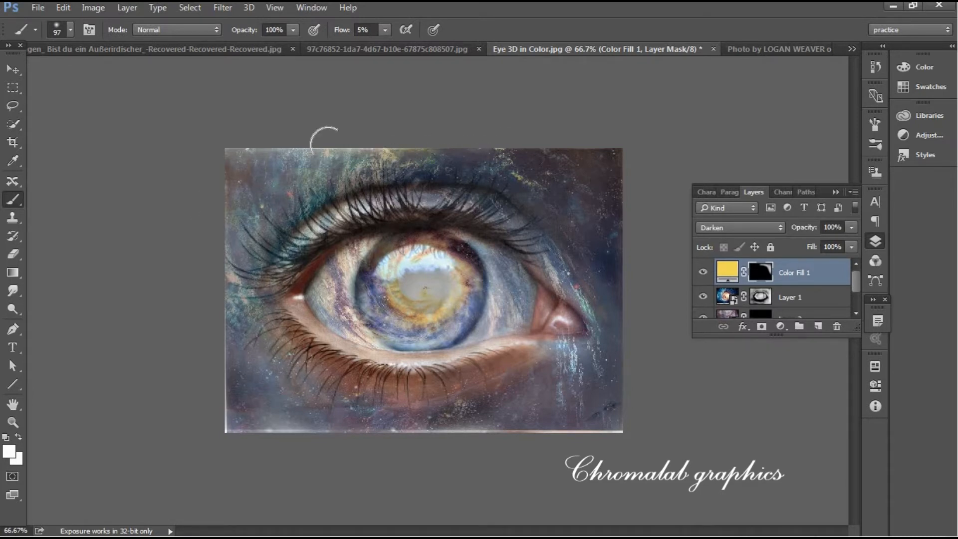
mouse_move(327, 144)
left_mouse_down()
mouse_move(235, 261)
mouse_move(242, 254)
mouse_move(249, 322)
mouse_move(252, 284)
mouse_move(239, 406)
mouse_move(251, 369)
mouse_move(290, 376)
mouse_move(290, 428)
mouse_move(317, 426)
mouse_move(308, 399)
mouse_move(326, 393)
mouse_move(393, 443)
mouse_move(345, 418)
mouse_move(408, 423)
mouse_move(415, 398)
mouse_move(286, 353)
mouse_move(368, 378)
mouse_move(433, 416)
mouse_move(486, 387)
mouse_move(381, 400)
mouse_move(518, 383)
mouse_move(430, 404)
mouse_move(552, 376)
mouse_move(553, 344)
mouse_move(570, 351)
mouse_move(604, 335)
mouse_move(596, 398)
left_mouse_up()
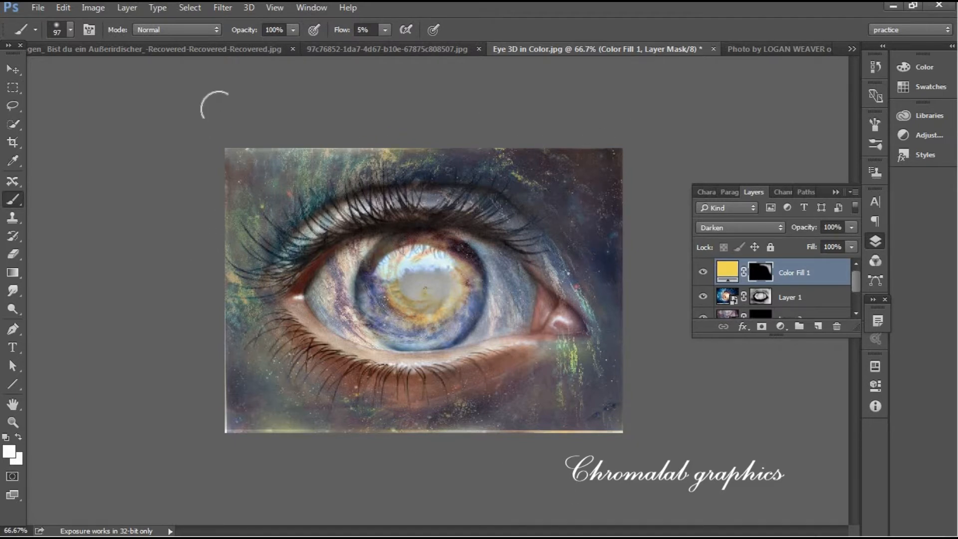
mouse_move(219, 108)
left_mouse_down()
mouse_move(185, 171)
mouse_move(198, 34)
mouse_move(212, 4)
mouse_move(188, 110)
left_mouse_up()
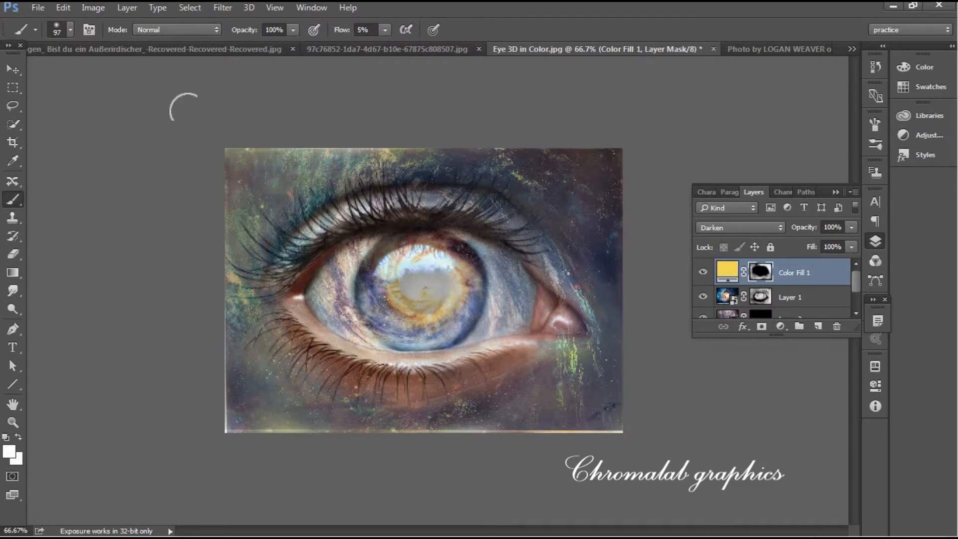
Paint white on the yellow fill's mask with a 34 px brush over the upper eyelid, lower lid rim, inner corner and eye whites.
left_click(70, 30)
left_click(91, 73)
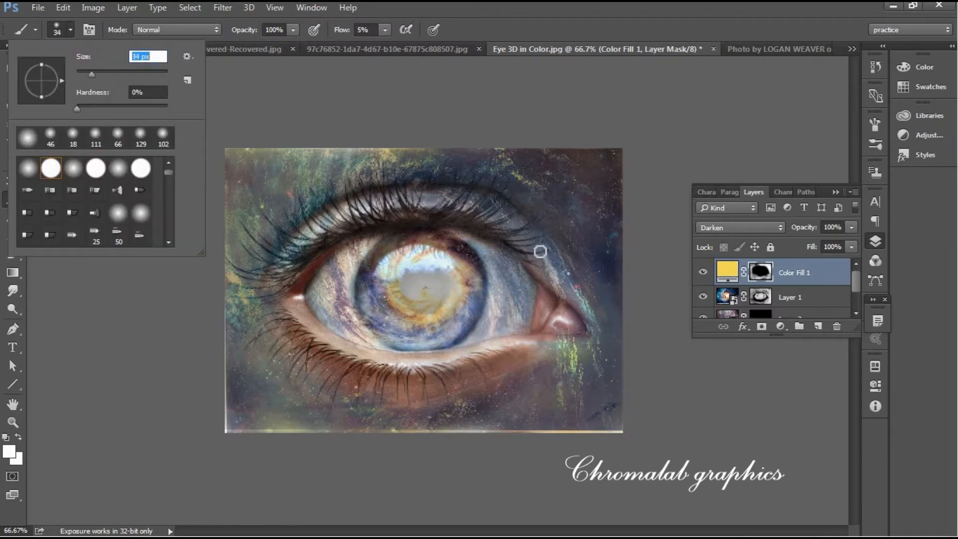
mouse_move(540, 251)
left_mouse_down()
mouse_move(529, 229)
mouse_move(534, 250)
left_mouse_up()
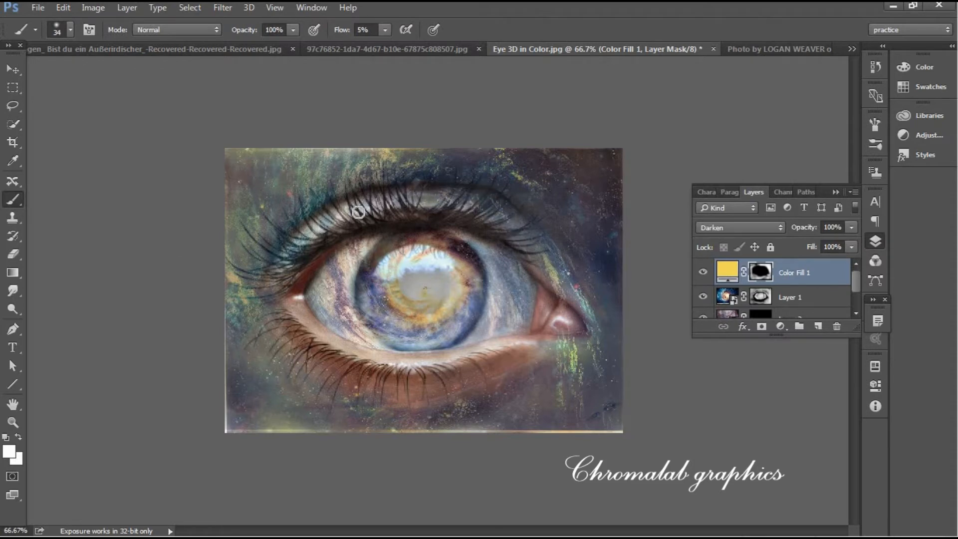
mouse_move(332, 226)
left_mouse_down()
mouse_move(271, 276)
mouse_move(270, 267)
mouse_move(289, 316)
mouse_move(298, 288)
mouse_move(287, 304)
left_mouse_up()
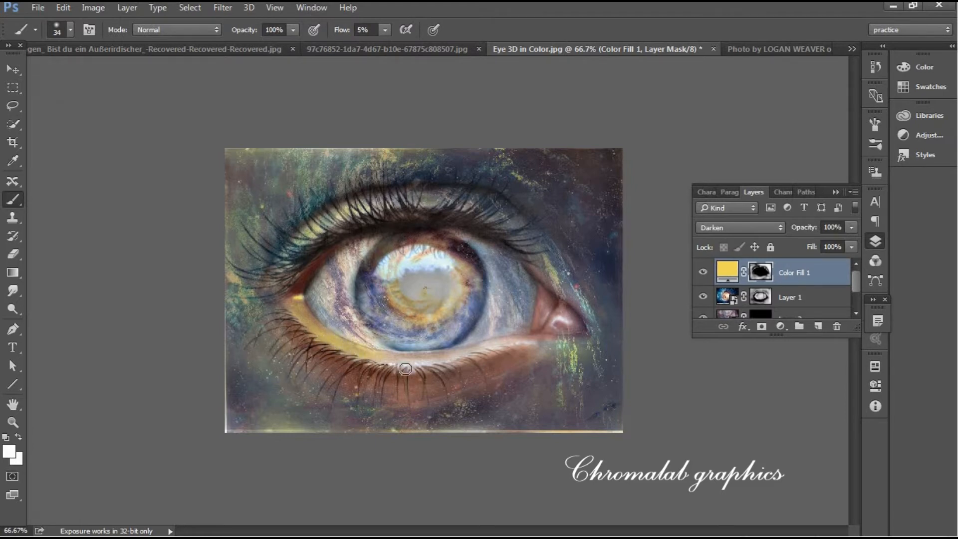
left_click_drag(373, 359, 365, 366)
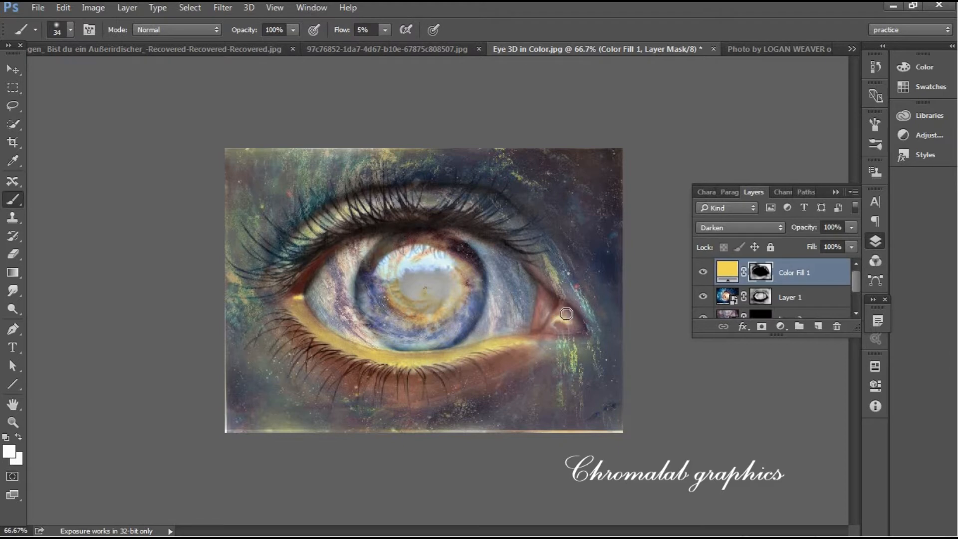
mouse_move(565, 326)
left_mouse_down()
mouse_move(538, 314)
mouse_move(546, 285)
mouse_move(542, 312)
left_mouse_up()
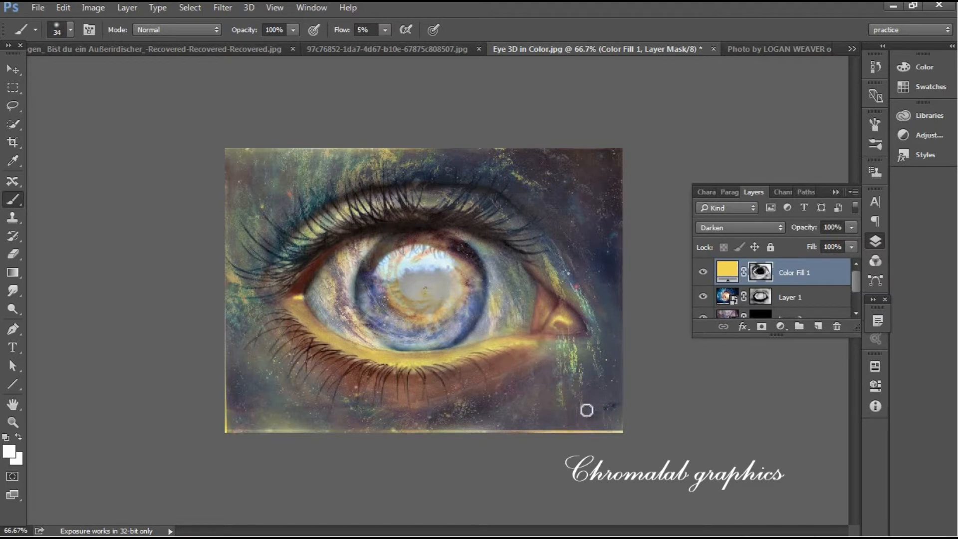
Add a bright red solid color fill layer between Layer 1 and the yellow fill layer.
left_click(766, 298)
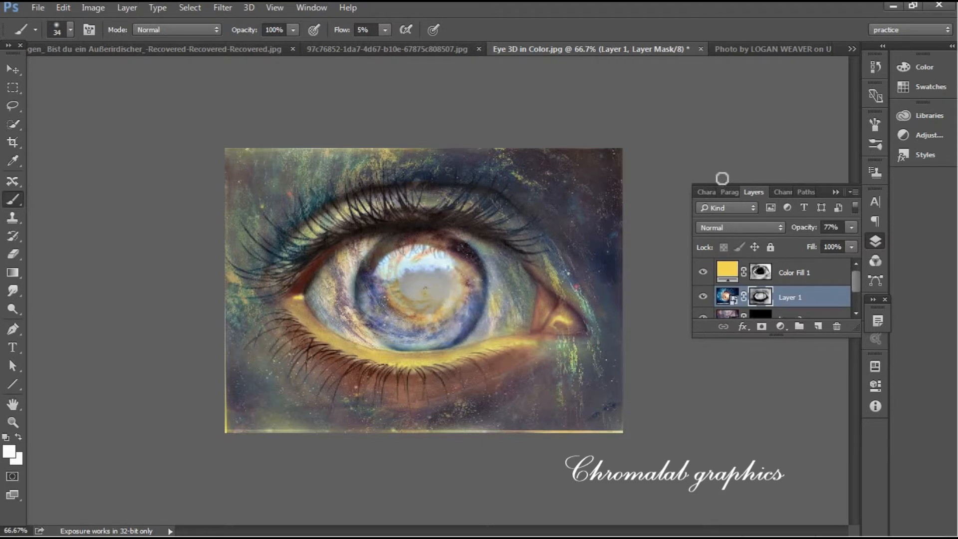
left_click(781, 326)
left_click(838, 200)
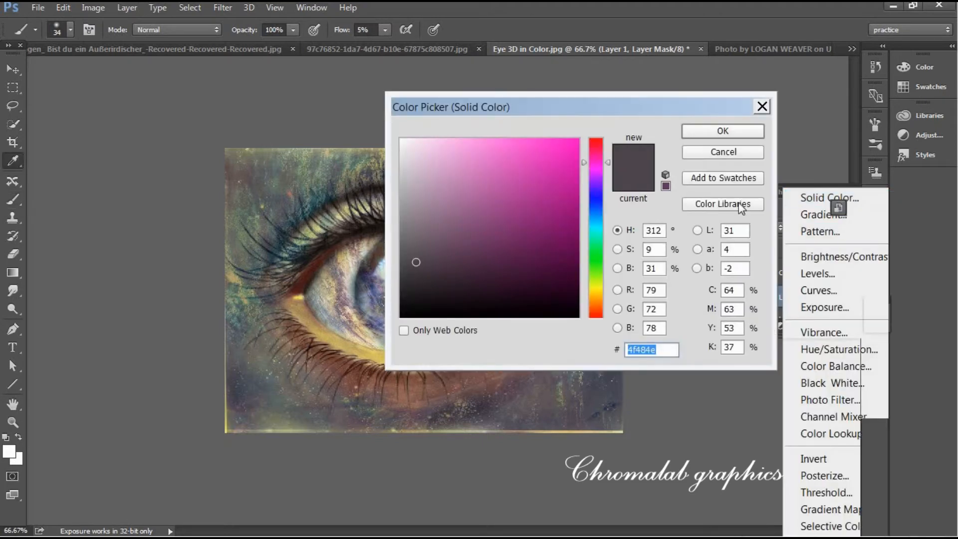
left_click(597, 142)
left_click(565, 148)
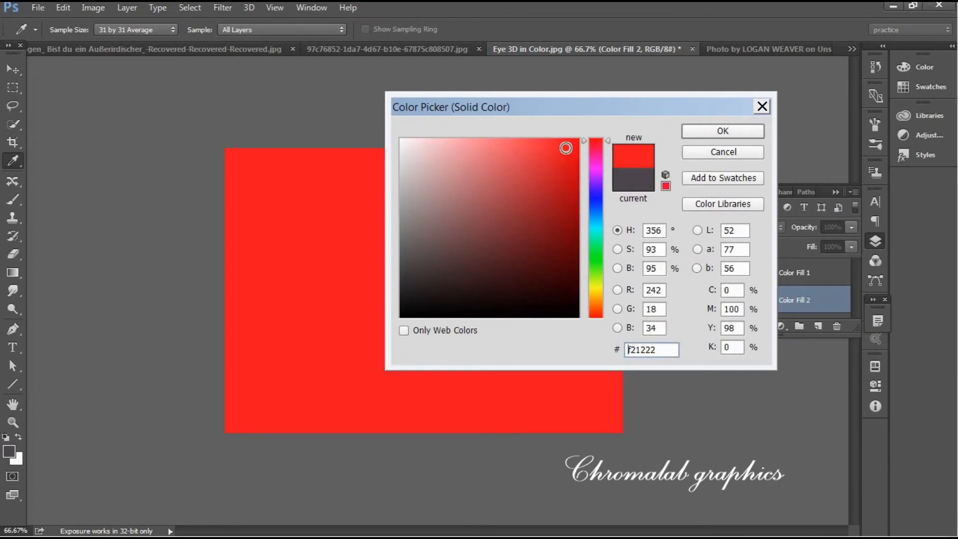
left_click(560, 157)
left_click(723, 131)
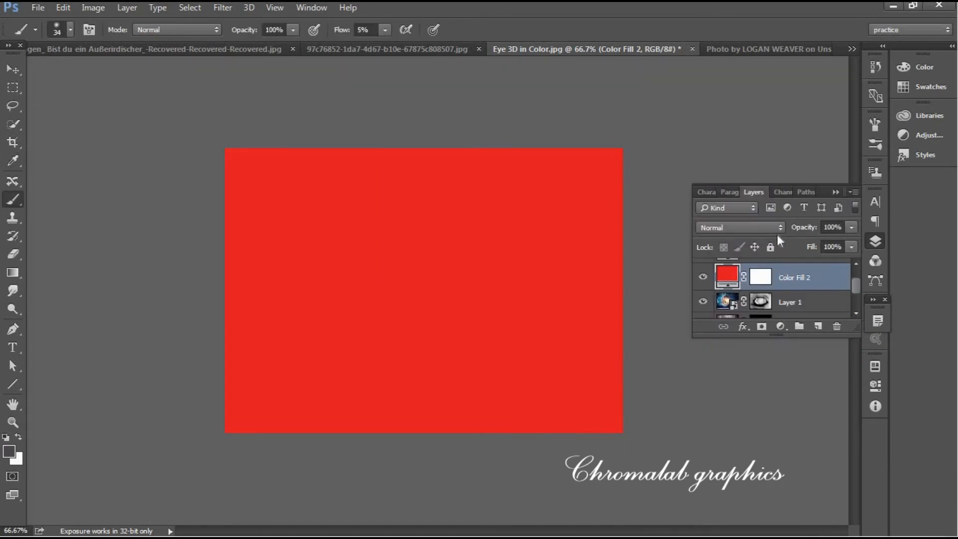
Preview different blend modes on the red fill layer and set it to Hue.
left_click(780, 229)
left_click(771, 250)
key("Down")
key("Down")
key("Down")
key("Down")
key("Down")
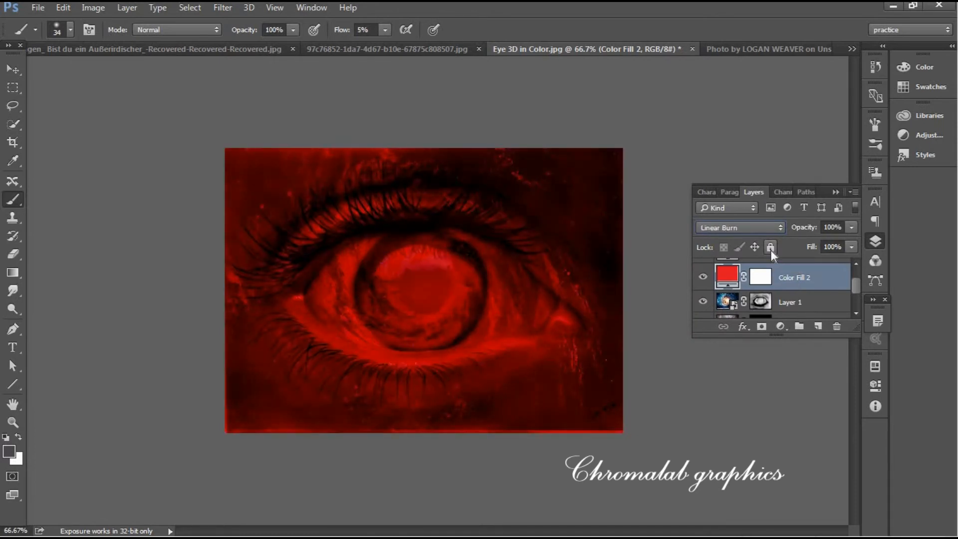
key("Down")
key("Down")
key("Down")
key("Down")
key("Down")
key("Down")
key("Down")
key("Down")
key("Down")
key("Down")
key("Down")
key("Down")
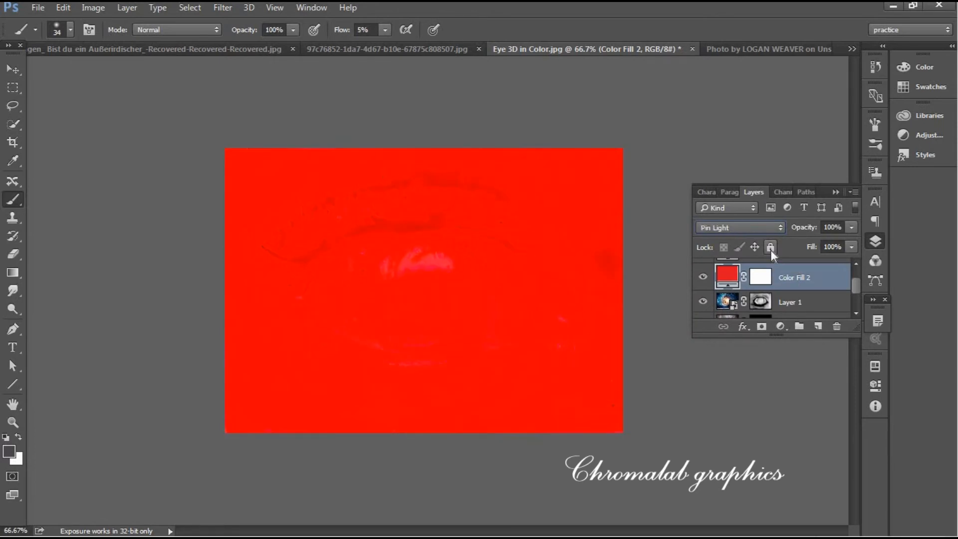
key("Down")
key("Down")
key("Down")
key("Down")
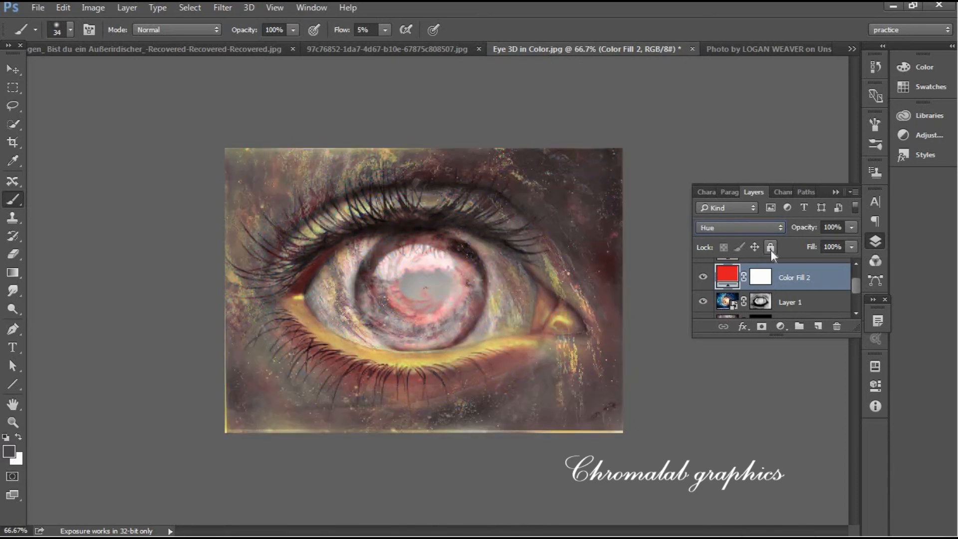
key("Down")
key("Down")
key("Down")
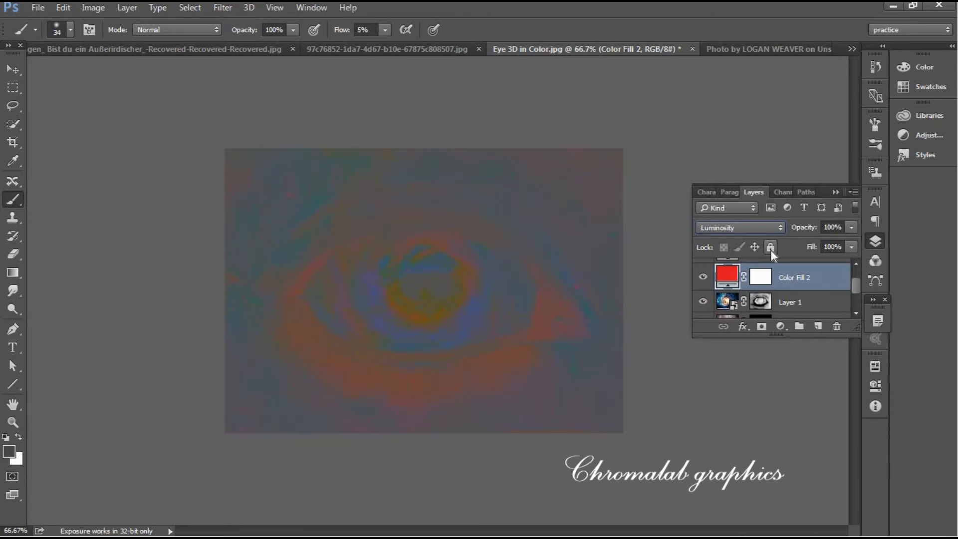
key("Up")
key("Up")
key("Up")
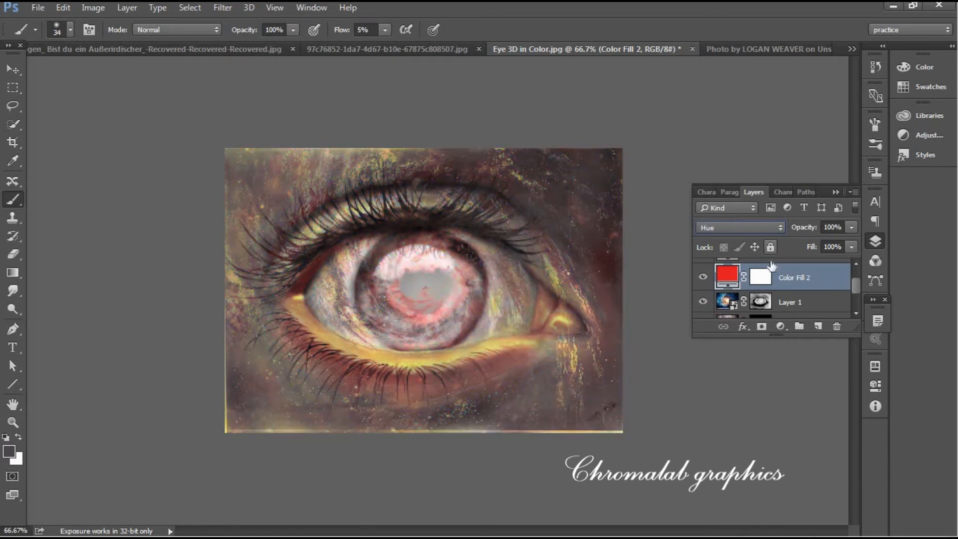
Delete the red fill layer's white mask and add a black mask in its place.
right_click(761, 277)
left_click(792, 300)
left_click(761, 327, "alt")
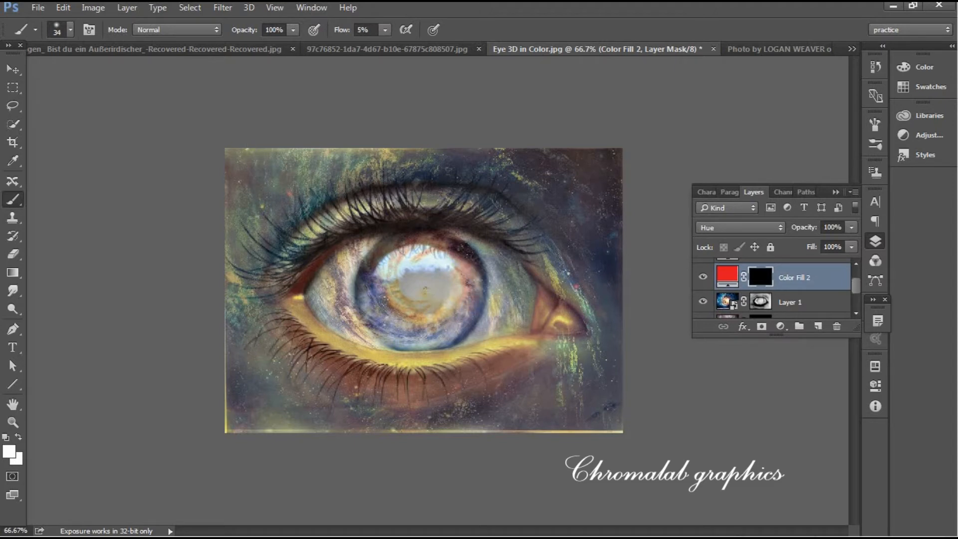
Paint white on the red fill's mask over the whole iris with a 74 px brush.
left_click(69, 29)
left_click(108, 72)
mouse_move(406, 265)
left_mouse_down()
mouse_move(440, 258)
mouse_move(461, 278)
mouse_move(428, 242)
mouse_move(380, 269)
mouse_move(398, 256)
mouse_move(442, 273)
mouse_move(471, 299)
mouse_move(446, 335)
mouse_move(432, 325)
mouse_move(443, 304)
mouse_move(429, 274)
mouse_move(421, 263)
mouse_move(402, 278)
mouse_move(433, 283)
mouse_move(404, 262)
mouse_move(389, 278)
mouse_move(401, 299)
mouse_move(373, 281)
mouse_move(389, 320)
mouse_move(374, 293)
mouse_move(373, 302)
mouse_move(404, 338)
mouse_move(393, 325)
mouse_move(419, 315)
mouse_move(420, 333)
mouse_move(446, 308)
mouse_move(439, 330)
mouse_move(449, 324)
mouse_move(433, 339)
mouse_move(381, 323)
mouse_move(423, 338)
mouse_move(445, 325)
mouse_move(445, 280)
mouse_move(385, 325)
mouse_move(386, 301)
mouse_move(384, 310)
mouse_move(366, 279)
mouse_move(377, 317)
mouse_move(375, 299)
mouse_move(399, 322)
mouse_move(378, 321)
mouse_move(422, 339)
mouse_move(469, 301)
mouse_move(469, 317)
mouse_move(471, 278)
mouse_move(452, 249)
mouse_move(429, 259)
mouse_move(412, 304)
mouse_move(402, 289)
mouse_move(419, 322)
mouse_move(366, 272)
mouse_move(377, 322)
mouse_move(453, 245)
mouse_move(475, 275)
mouse_move(472, 305)
mouse_move(447, 337)
mouse_move(458, 321)
mouse_move(437, 289)
mouse_move(379, 261)
mouse_move(433, 265)
mouse_move(433, 299)
mouse_move(423, 302)
mouse_move(382, 270)
left_mouse_up()
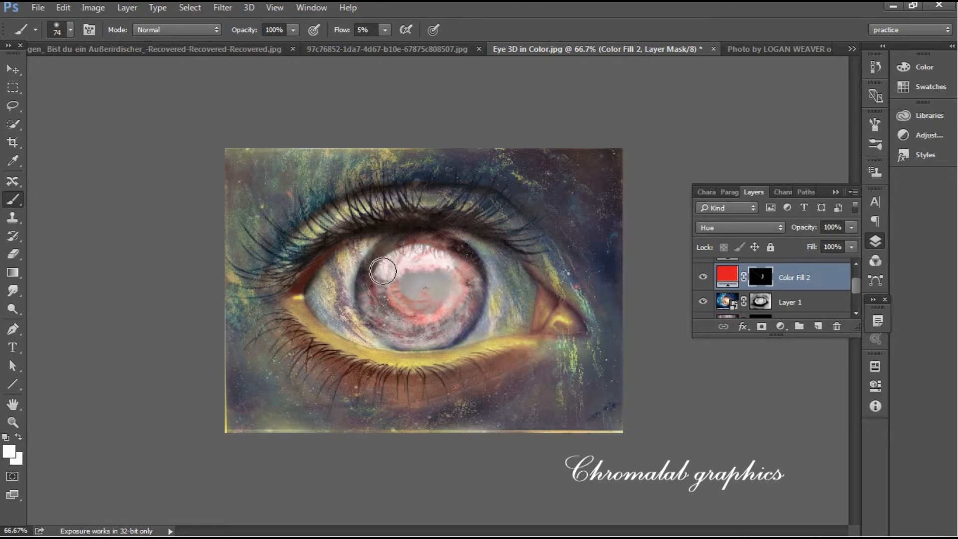
Try the Saturation, Darken and Linear Burn blend modes on the red fill layer, keeping its opacity at 100%.
left_click(779, 226)
left_click(750, 483)
left_click(774, 227)
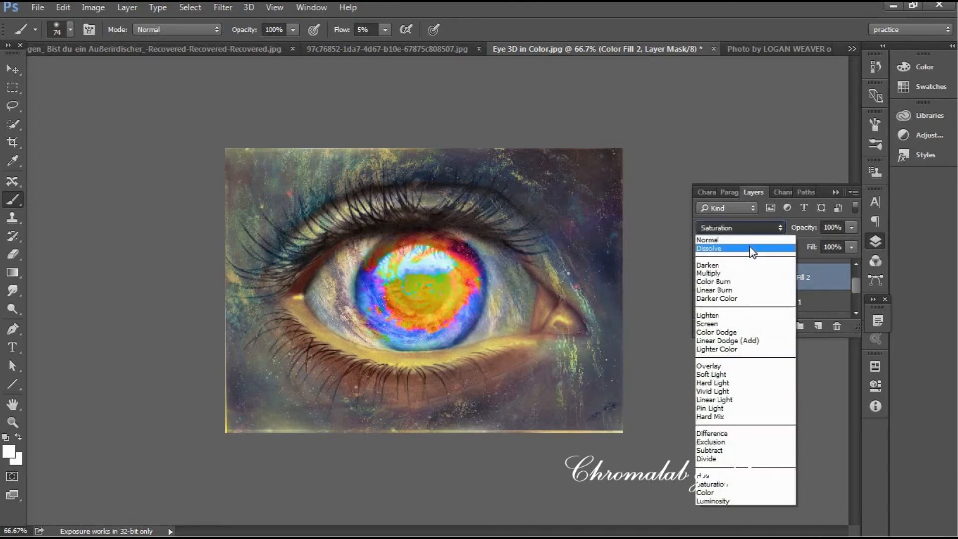
left_click(749, 265)
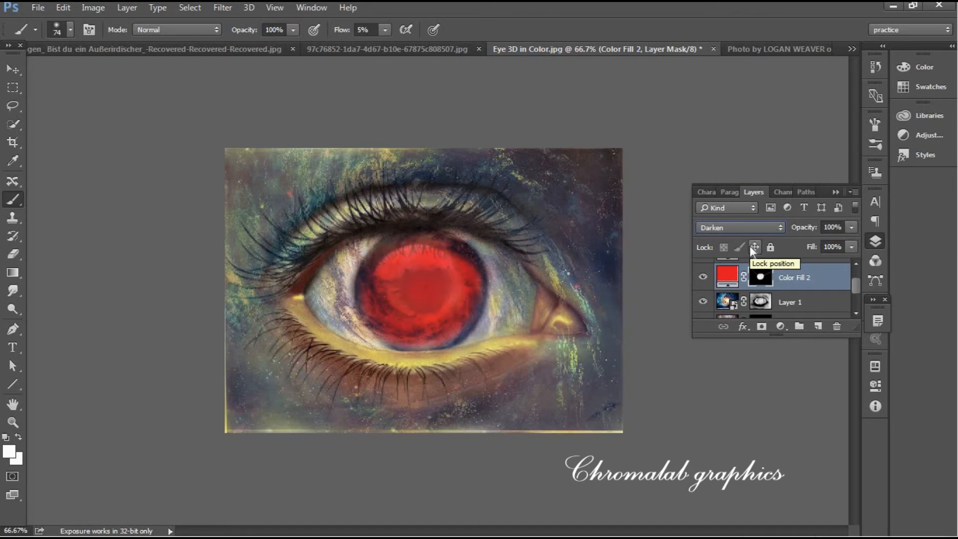
key("Down")
key("Down")
key("Down")
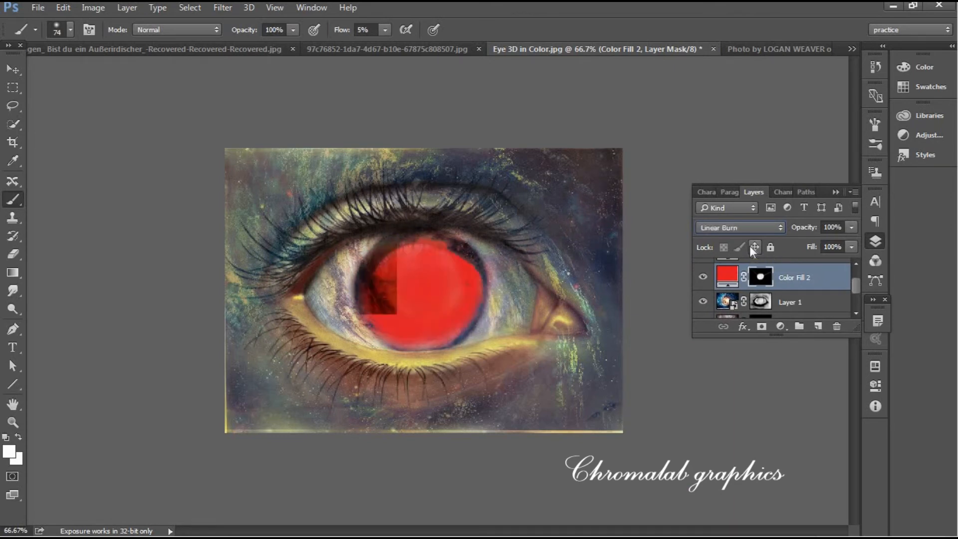
key("Up")
key("Up")
key("Up")
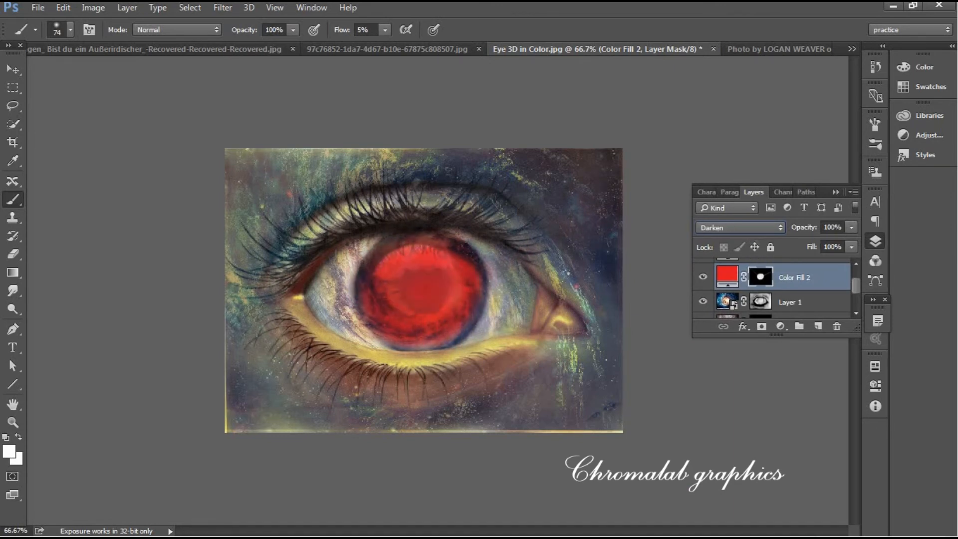
left_click(853, 227)
left_click_drag(851, 242, 880, 238)
Try further blend modes on the red fill layer, from Lighten and Linear Burn through Hard Light and Subtract to Color.
left_click(780, 227)
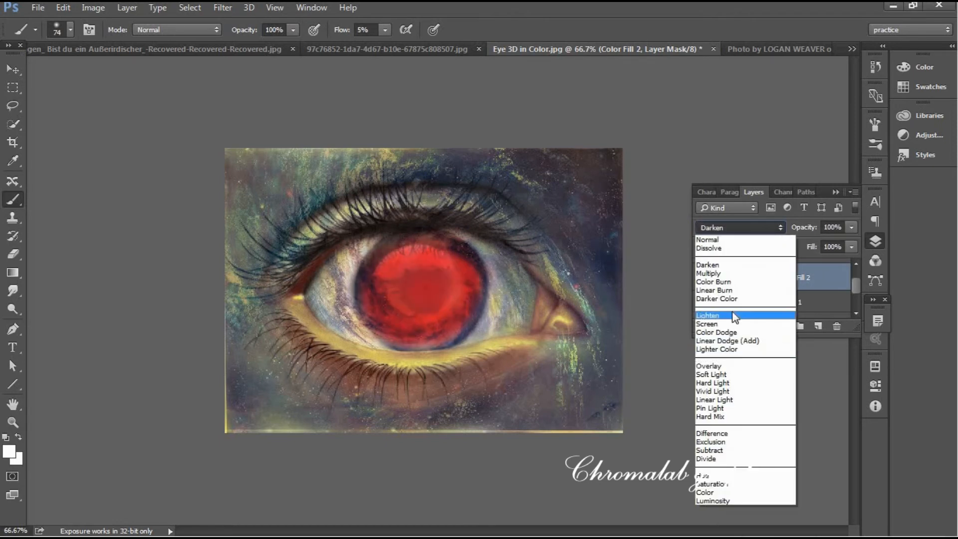
left_click(734, 315)
left_click(738, 227)
left_click(743, 283)
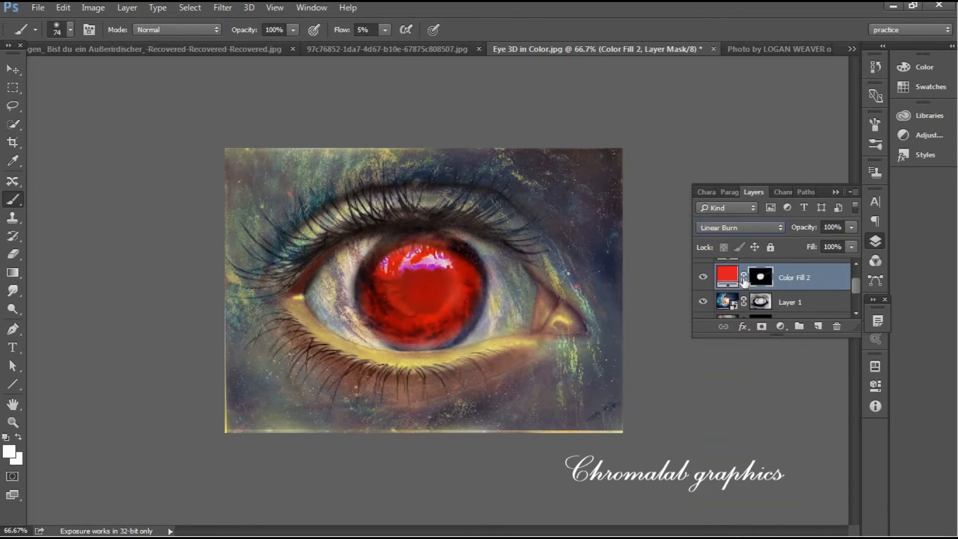
key("Down")
key("Down")
key("Down")
key("Down")
key("Down")
key("Down")
key("Down")
key("Down")
key("Down")
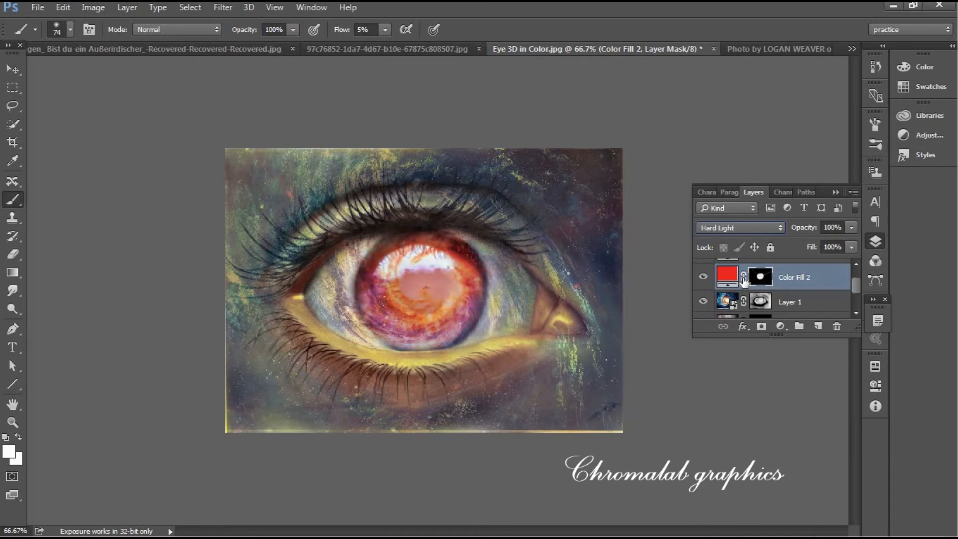
key("Down")
key("Down")
key("Down")
key("Down")
key("Down")
key("Down")
key("Down")
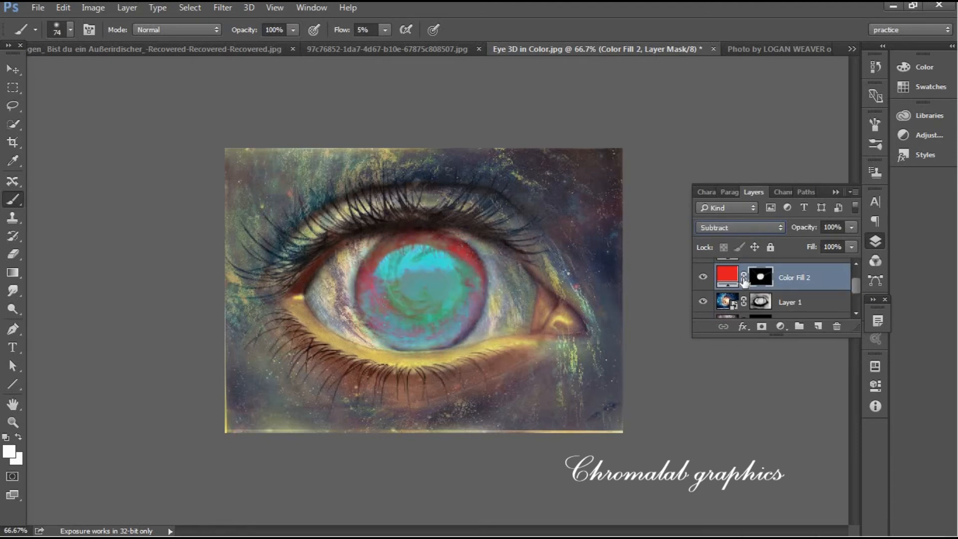
key("Down")
key("Down")
key("Down")
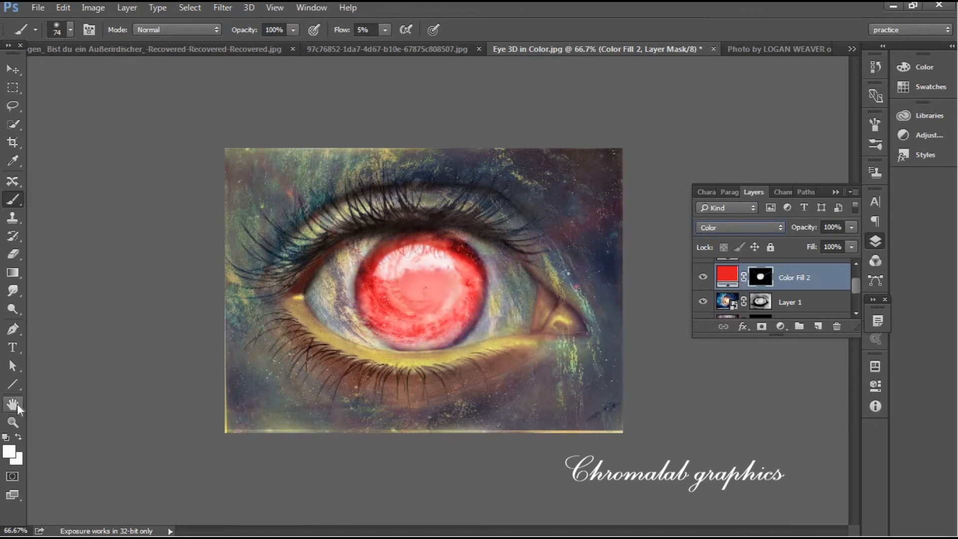
Set the foreground color to black (#000000) for painting on the red fill's mask.
left_click(9, 451)
type("000000")
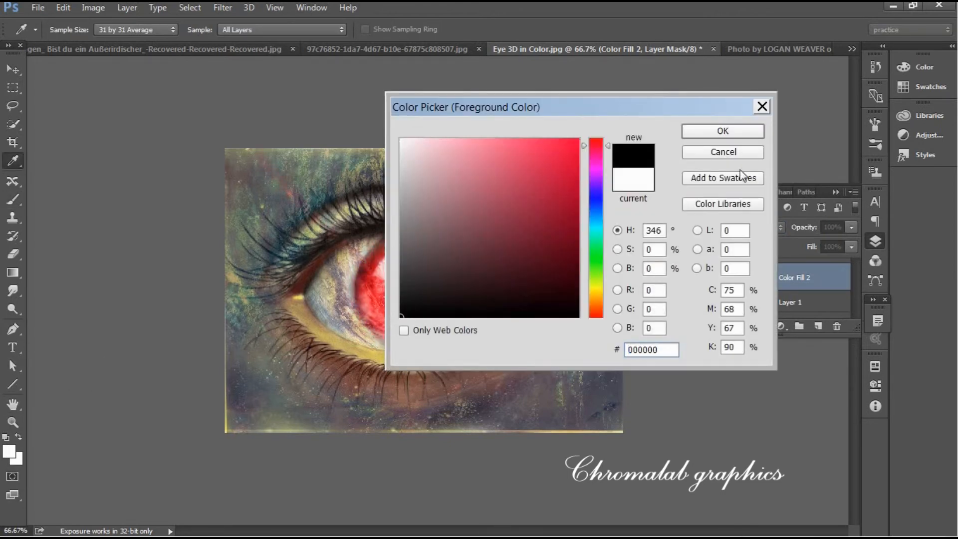
left_click(728, 131)
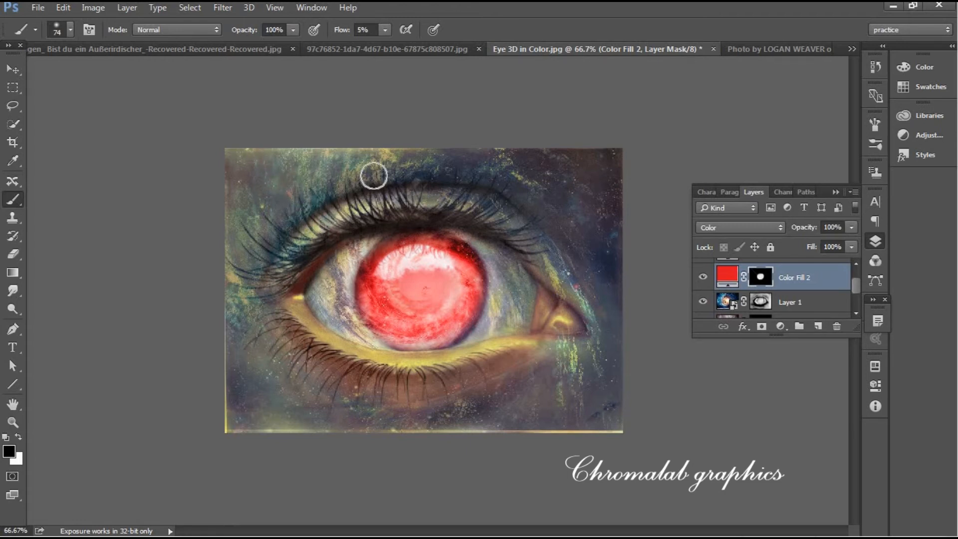
Compare the Darken blend mode on the red fill layer, then set the layer to Hue.
left_click(778, 229)
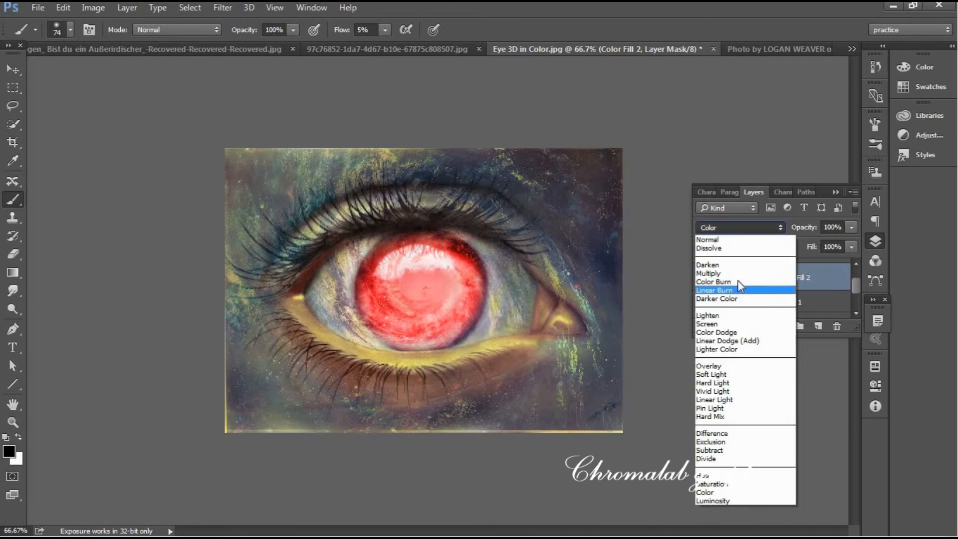
left_click(733, 264)
left_click(779, 224)
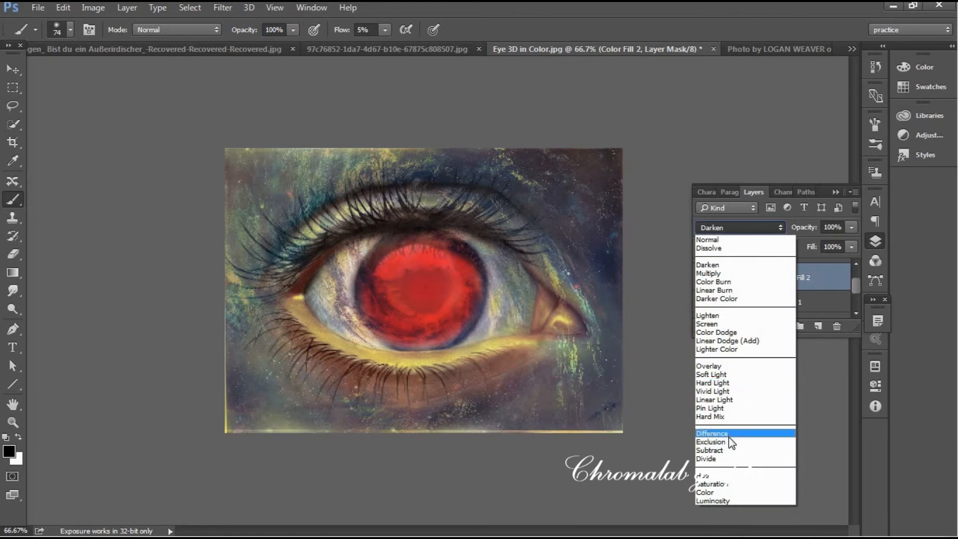
left_click(728, 475)
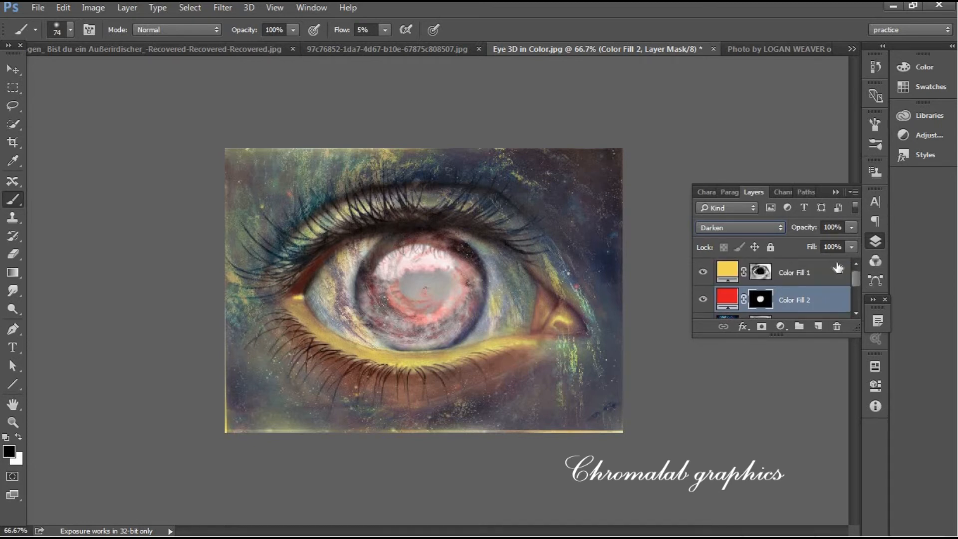
Select all layers up to the yellow fill layer and convert them into a single smart object.
left_click(837, 268)
mouse_move(858, 277)
left_mouse_down()
mouse_move(854, 296)
mouse_move(855, 282)
left_mouse_up()
left_click(817, 309)
left_click(806, 275, "shift")
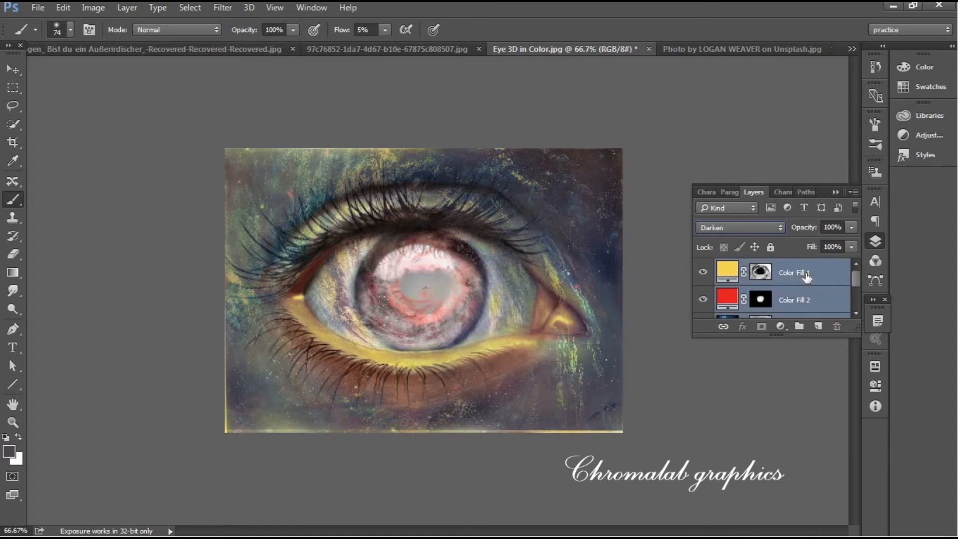
right_click(807, 275)
left_click(543, 297)
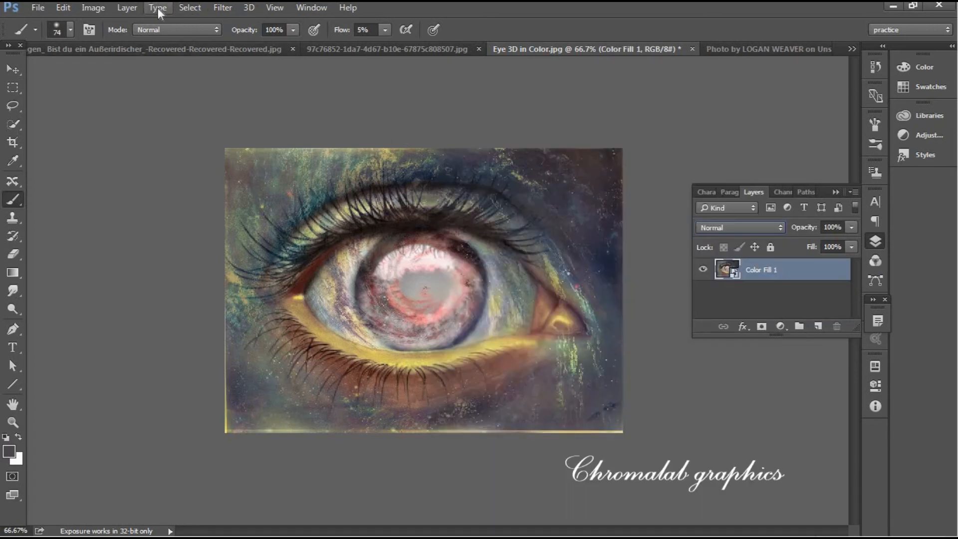
In the Camera Raw Filter, set Exposure -1.20, Contrast +24, Highlights +36, Shadows -8, Whites +11, Blacks -60, Vibrance -15 and Saturation +15.
left_click(221, 8)
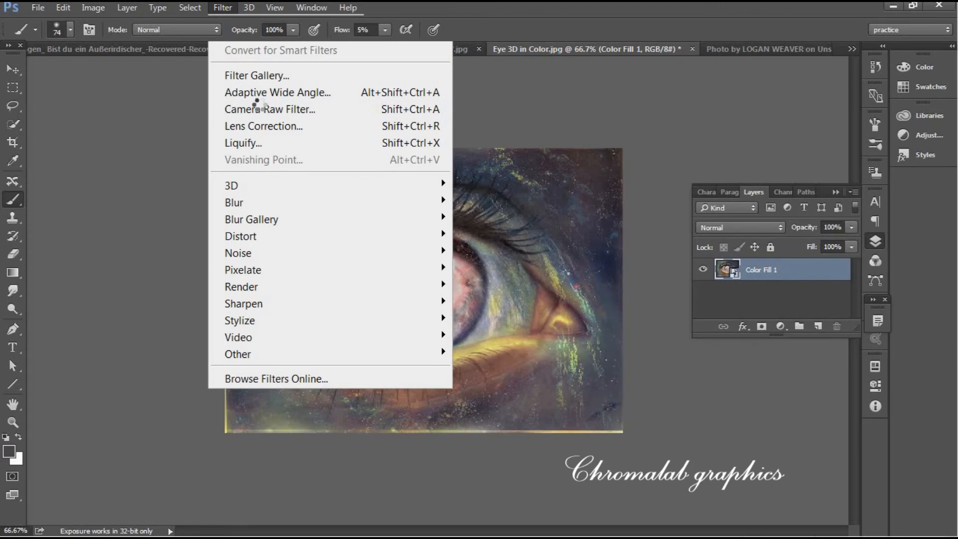
left_click(258, 107)
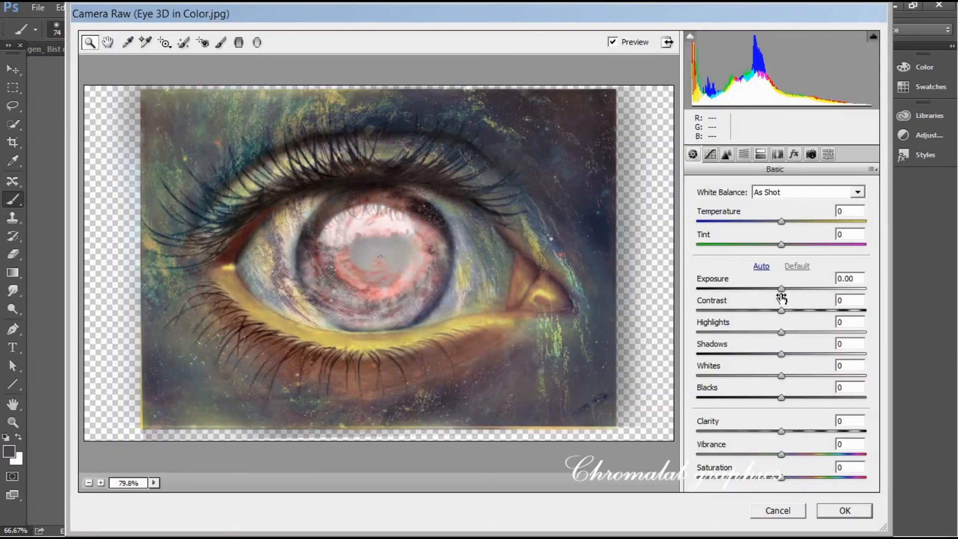
left_click_drag(781, 289, 731, 398)
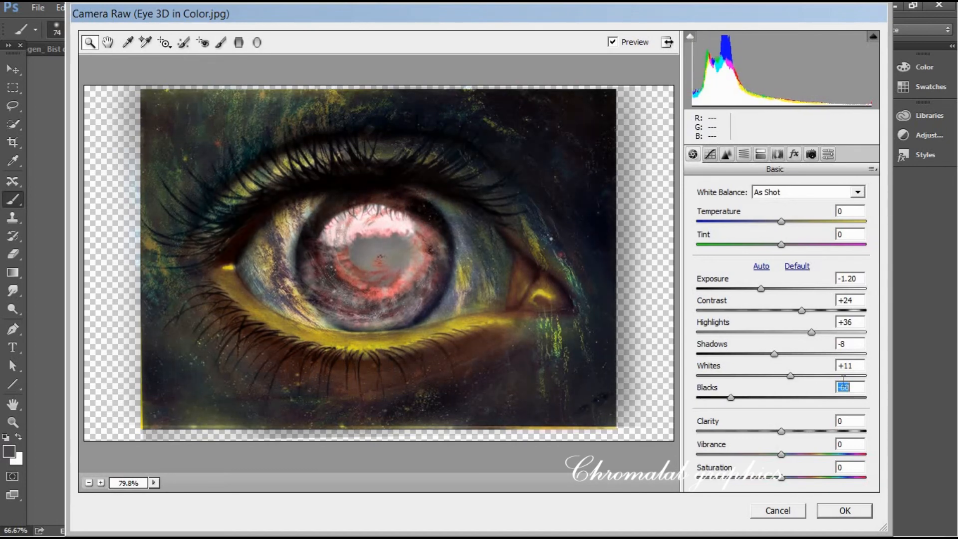
mouse_move(781, 454)
left_mouse_down()
mouse_move(809, 453)
mouse_move(818, 481)
mouse_move(857, 475)
mouse_move(796, 480)
mouse_move(807, 472)
mouse_move(790, 476)
mouse_move(769, 454)
left_mouse_up()
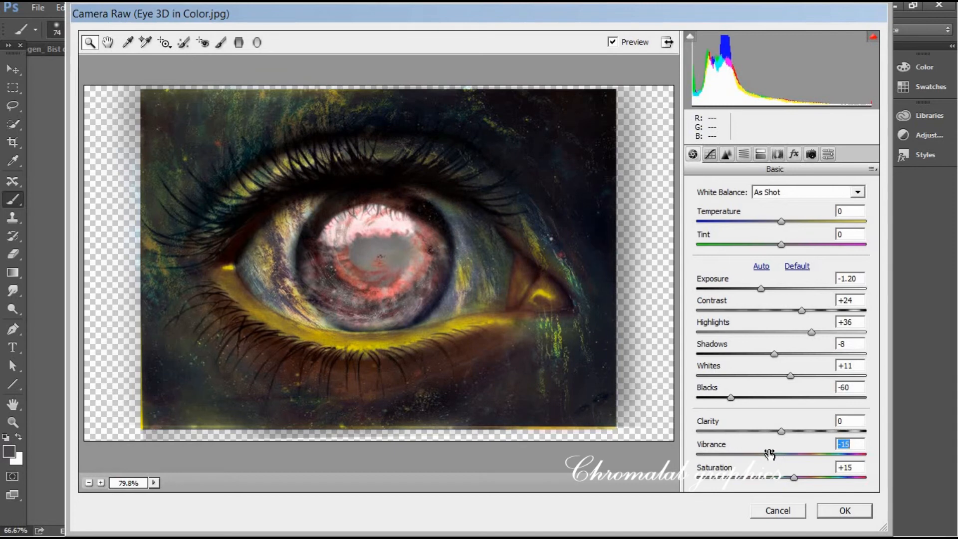
Adjust the parametric tone curve to Highlights -10, Lights +25, Darks +26 and Shadows -3.
left_click(709, 154)
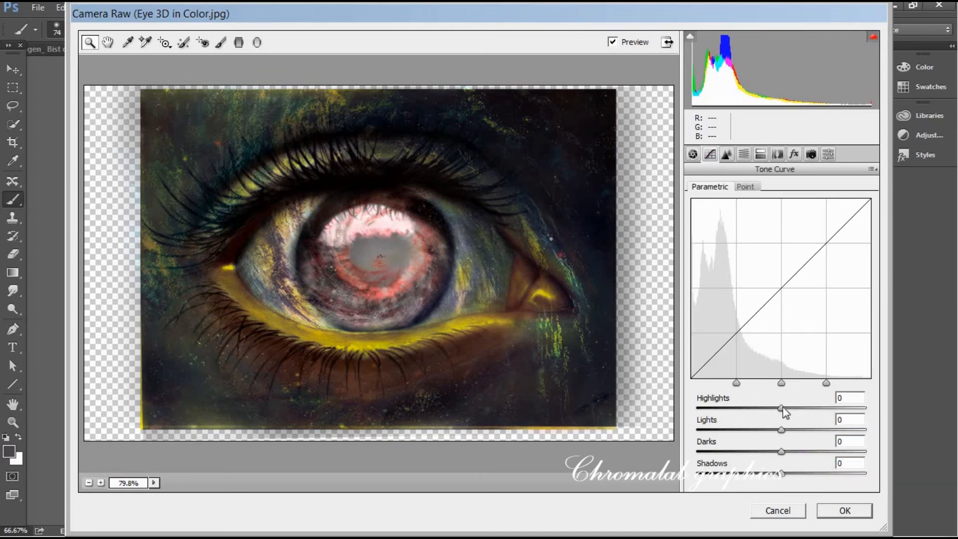
left_click_drag(782, 408, 804, 458)
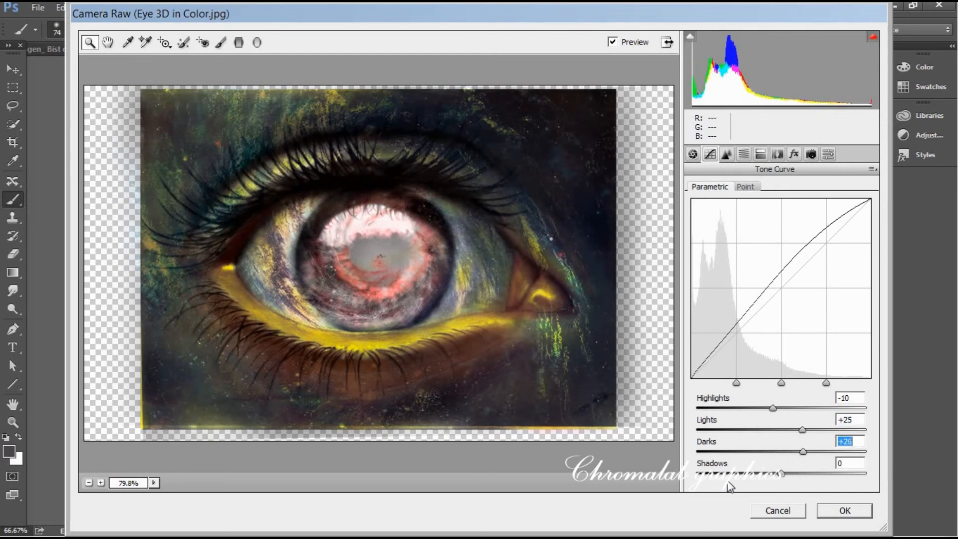
mouse_move(782, 478)
left_mouse_down()
mouse_move(761, 477)
mouse_move(822, 473)
mouse_move(771, 475)
mouse_move(791, 474)
mouse_move(781, 477)
left_mouse_up()
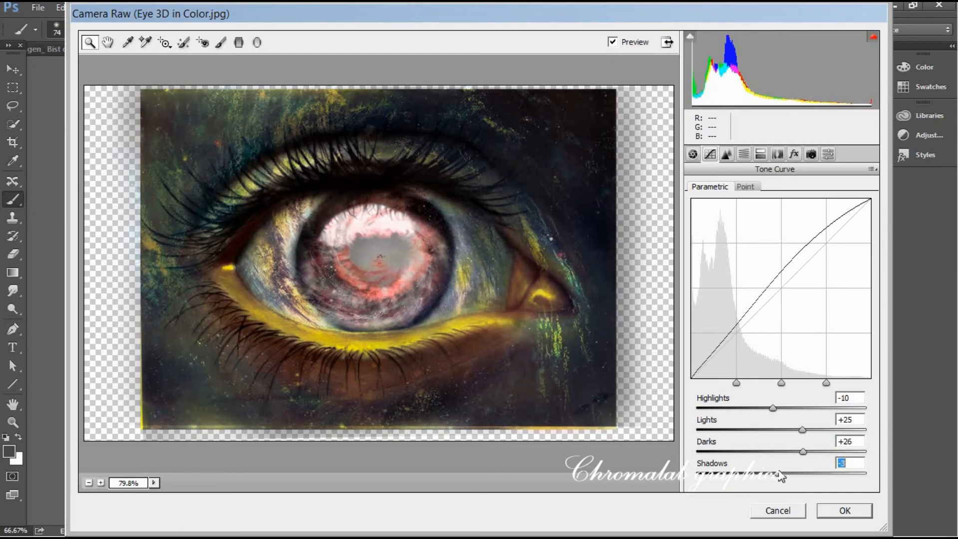
Shift the HSL hues to Reds -83, Oranges -60, Yellows -51, Greens +39, Aquas -21 and Purples +1.
left_click(727, 155)
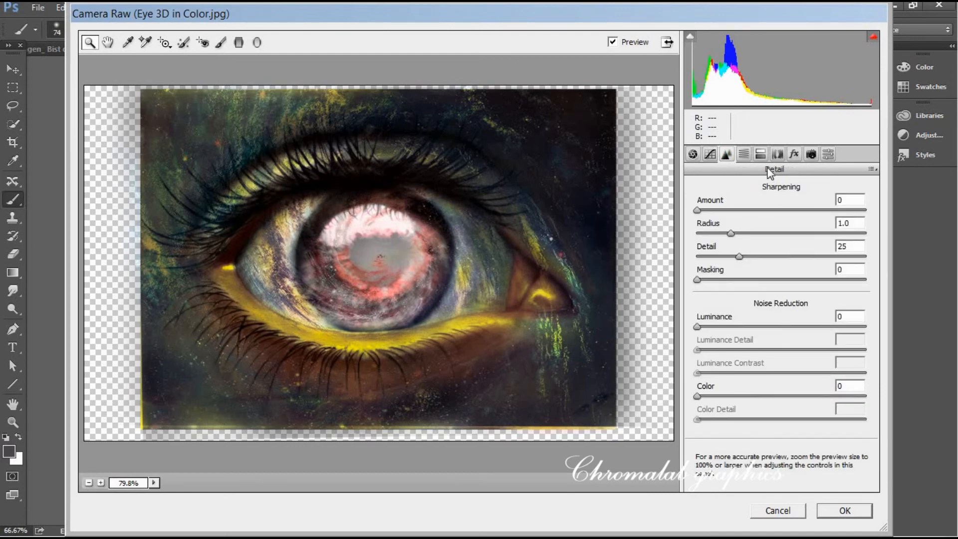
left_click(743, 154)
left_click_drag(776, 256, 720, 258)
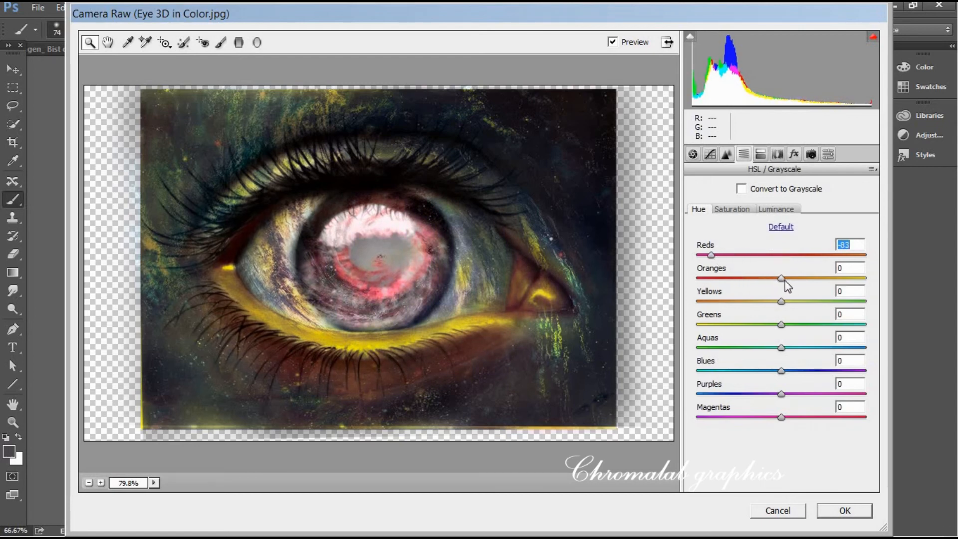
left_click_drag(781, 278, 729, 280)
left_click_drag(781, 301, 752, 402)
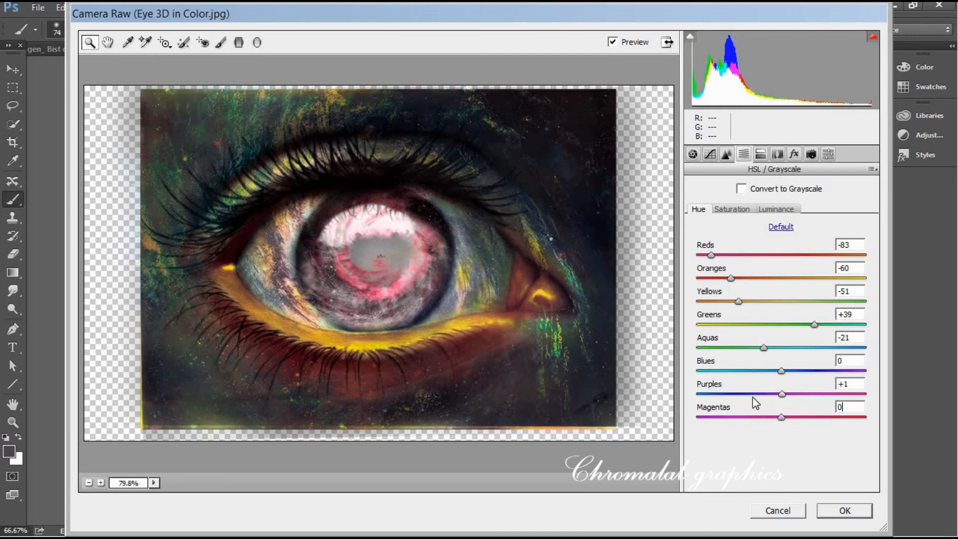
In Camera Calibration, set the Red Primary hue to +18 and the Green Primary hue to +20, and apply the Camera Raw Filter.
left_click(760, 155)
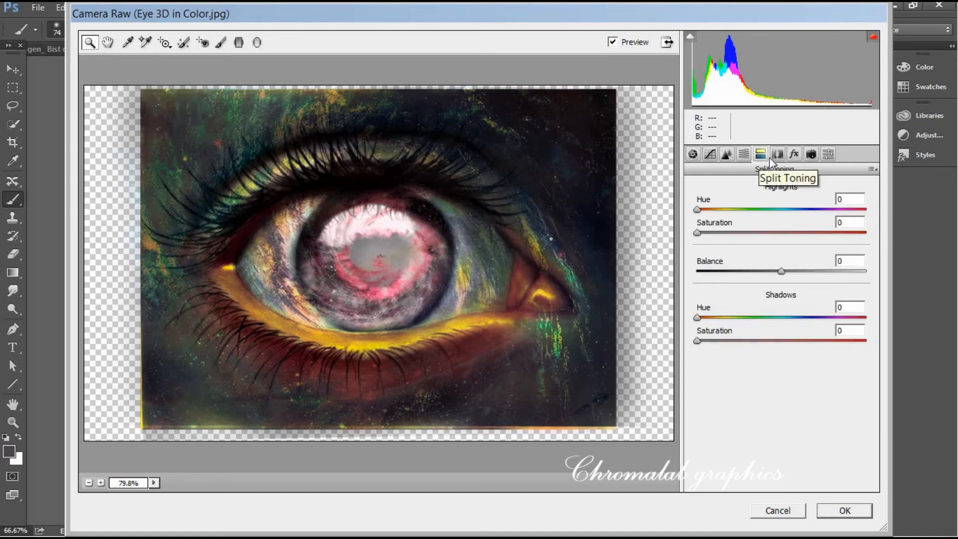
left_click(776, 154)
left_click(793, 155)
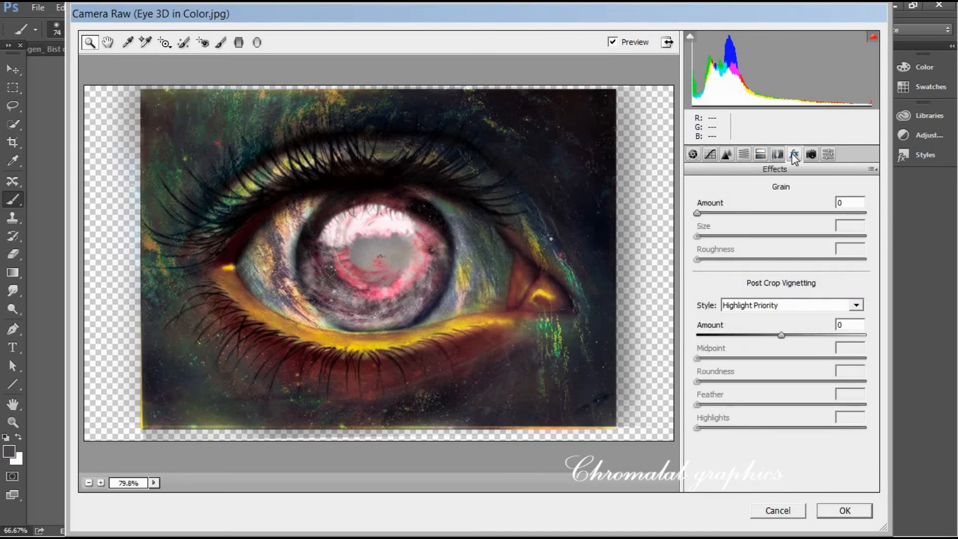
left_click(811, 154)
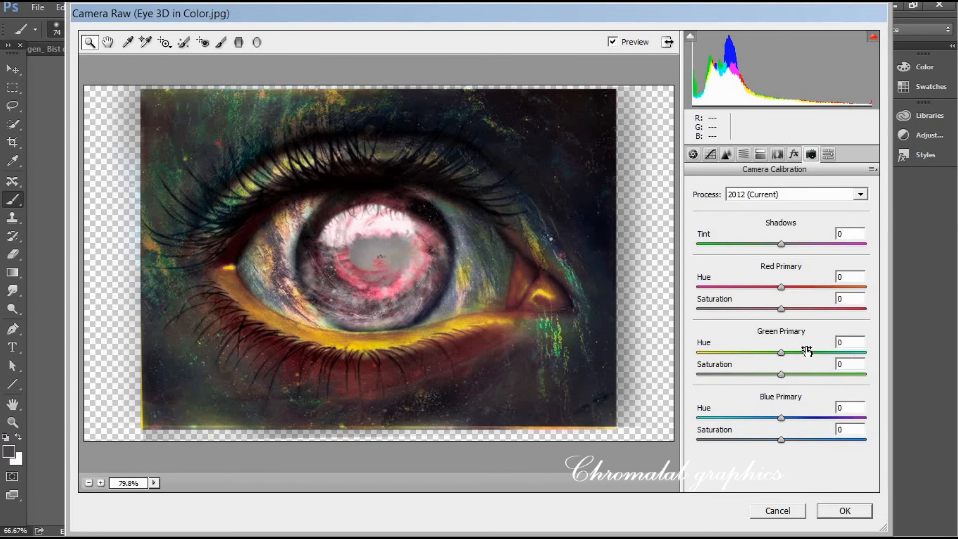
mouse_move(781, 287)
left_mouse_down()
mouse_move(754, 288)
mouse_move(796, 287)
left_mouse_up()
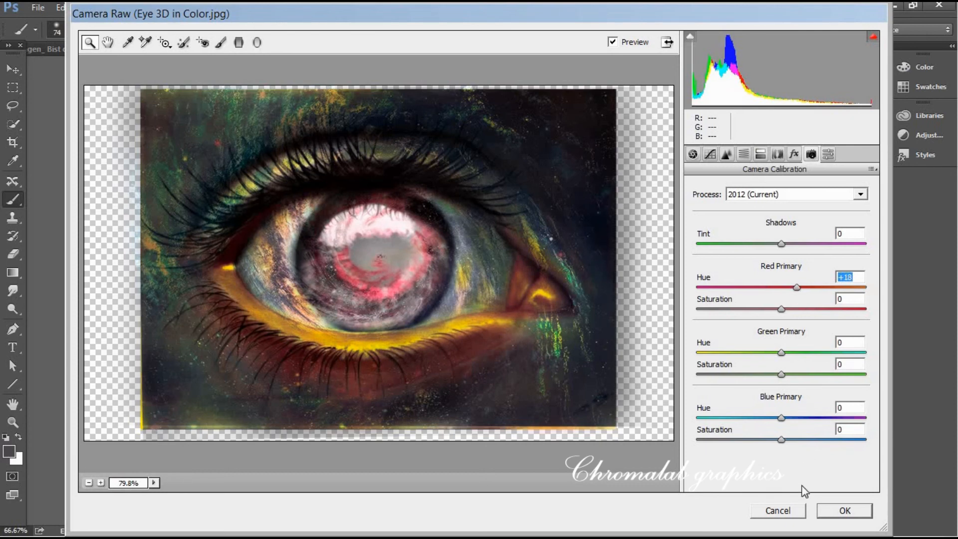
left_click_drag(781, 352, 801, 361)
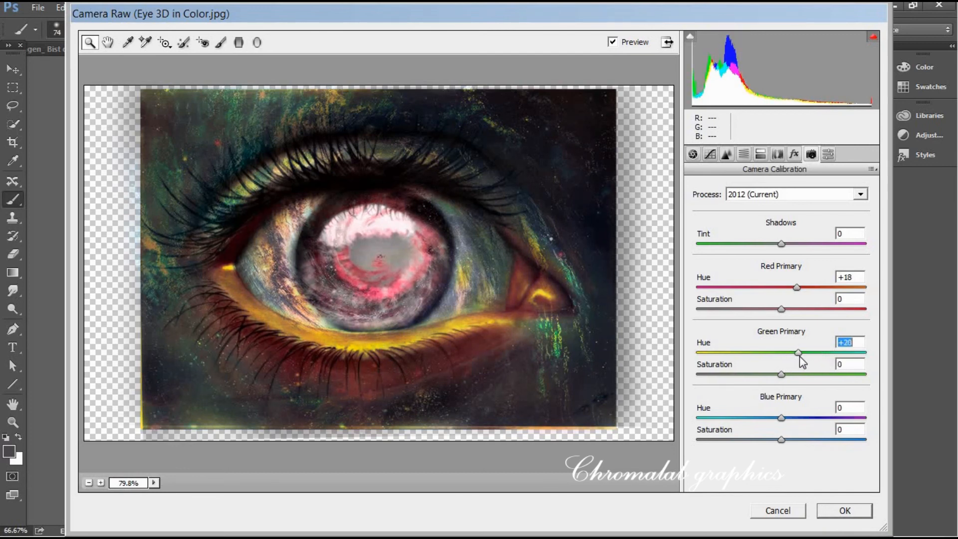
mouse_move(781, 417)
left_mouse_down()
mouse_move(746, 418)
mouse_move(782, 418)
left_mouse_up()
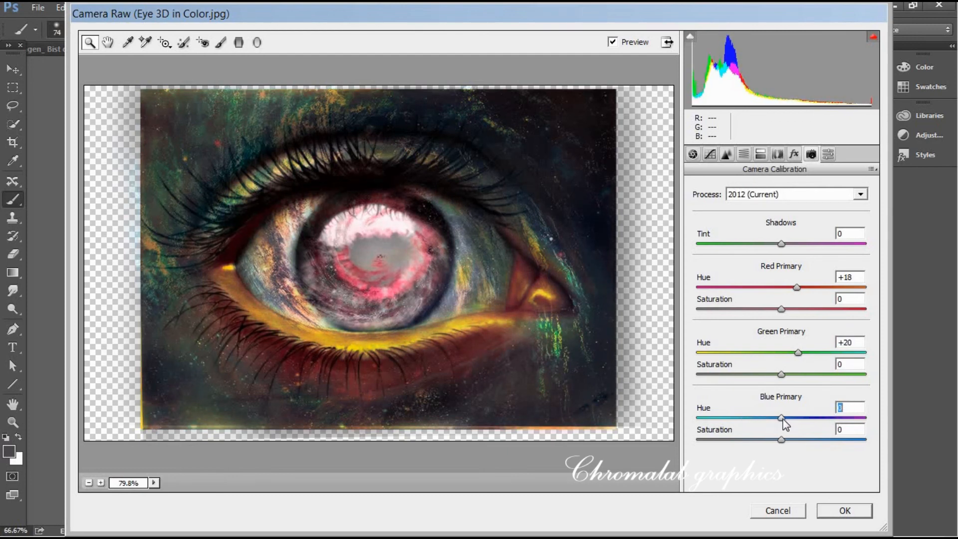
left_click(845, 511)
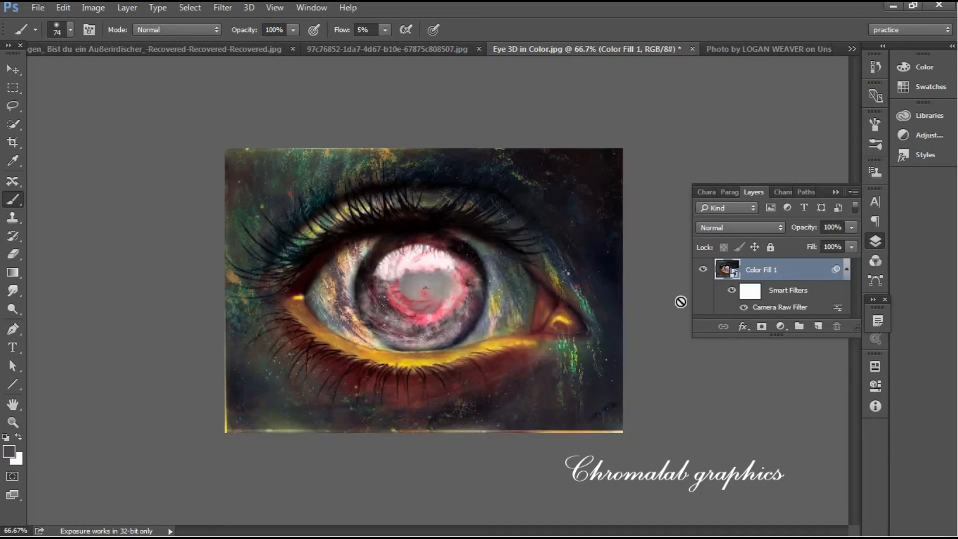
left_click(836, 193)
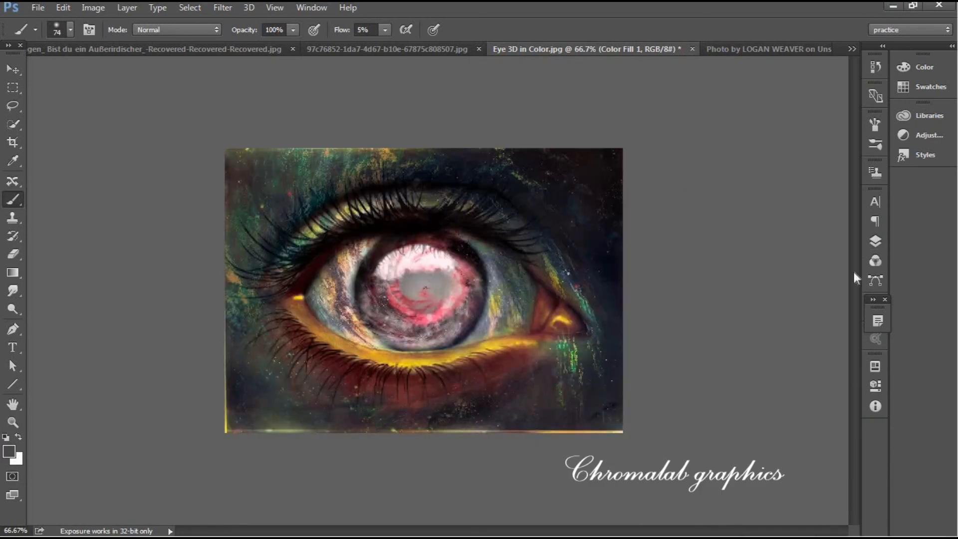
left_click(875, 241)
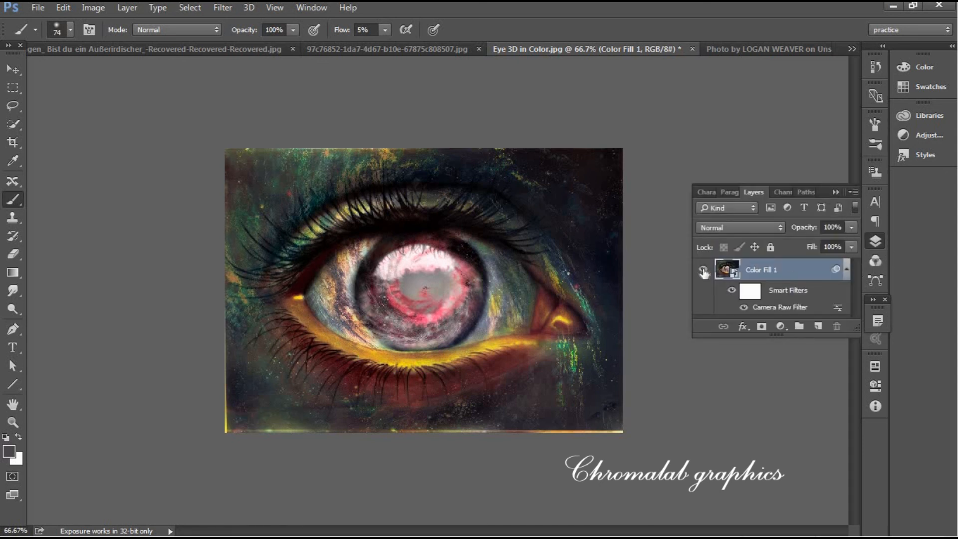
left_click(835, 192)
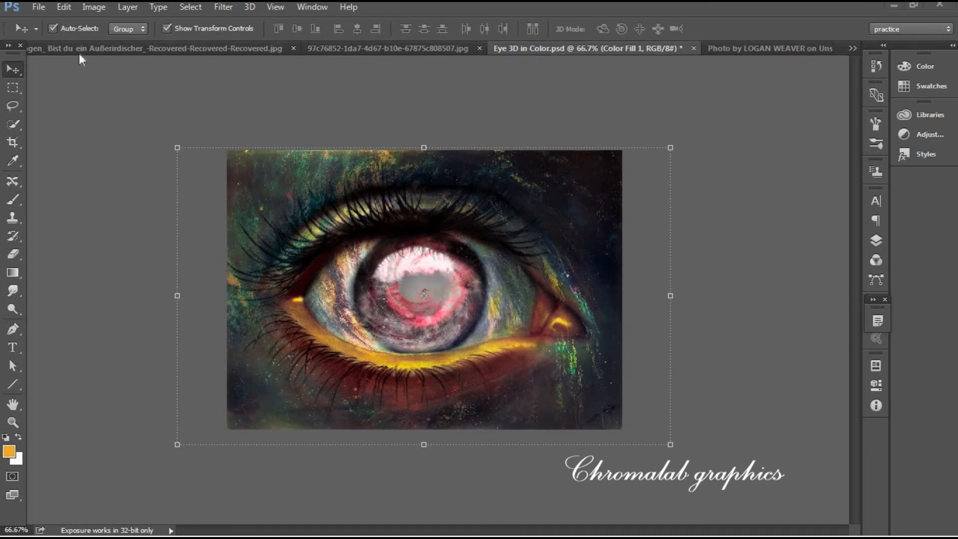
Add the orange text CELESTIAL below the eye in Goudy Old Style Regular at 72 pt.
key("t")
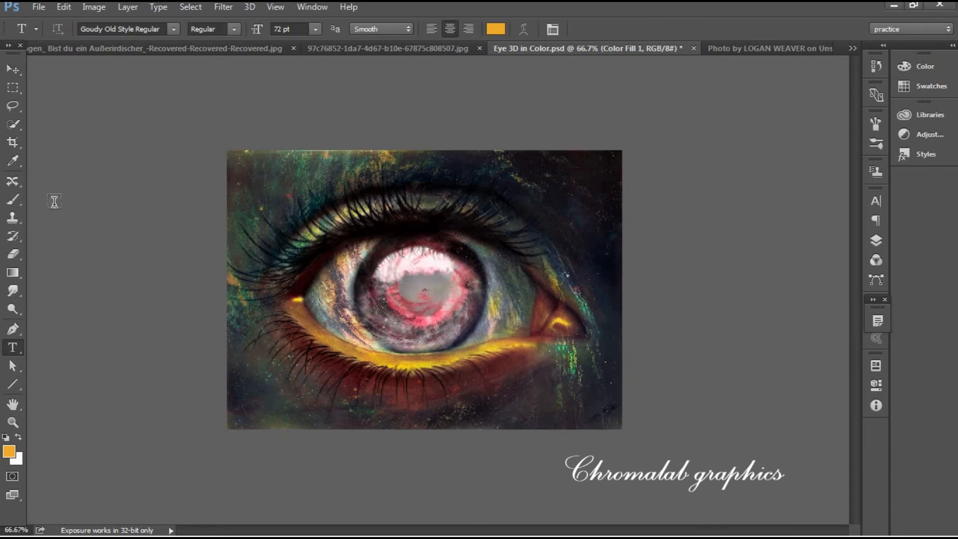
left_click(175, 28)
left_click(397, 381)
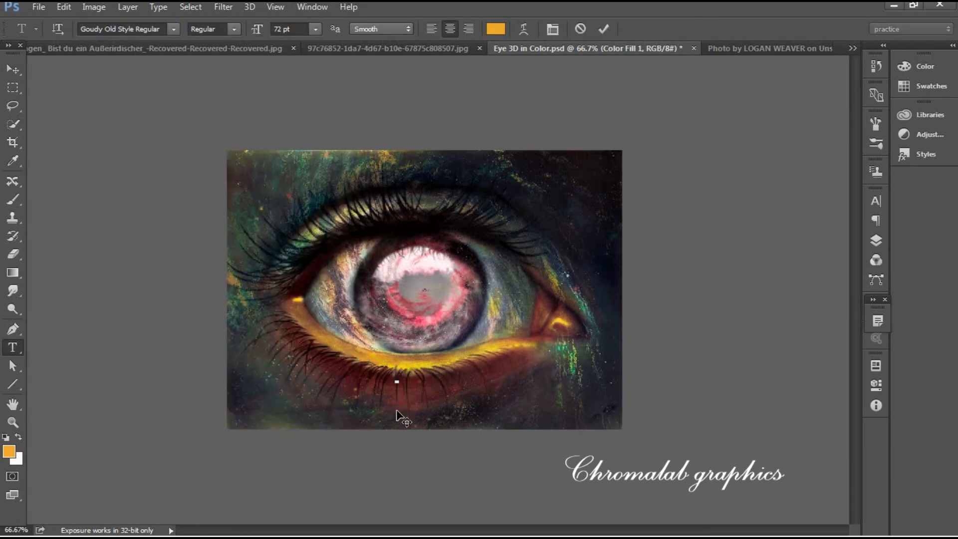
left_click(173, 31)
left_click(586, 28)
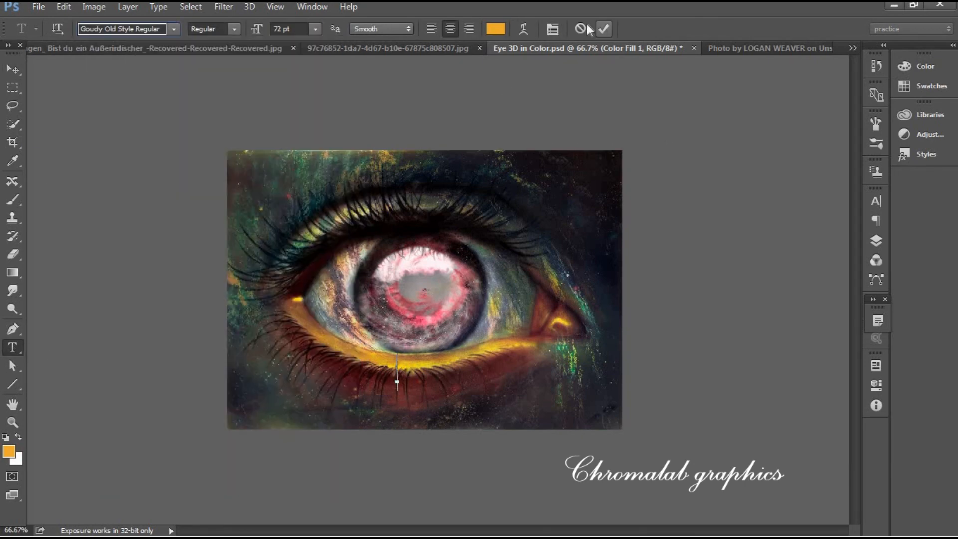
left_click(581, 29)
left_click(369, 405)
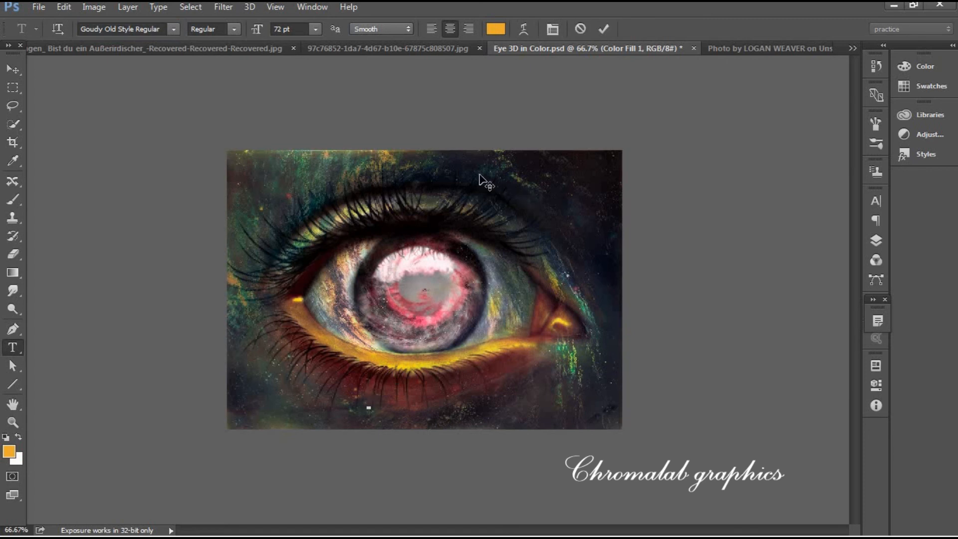
type("CELEST")
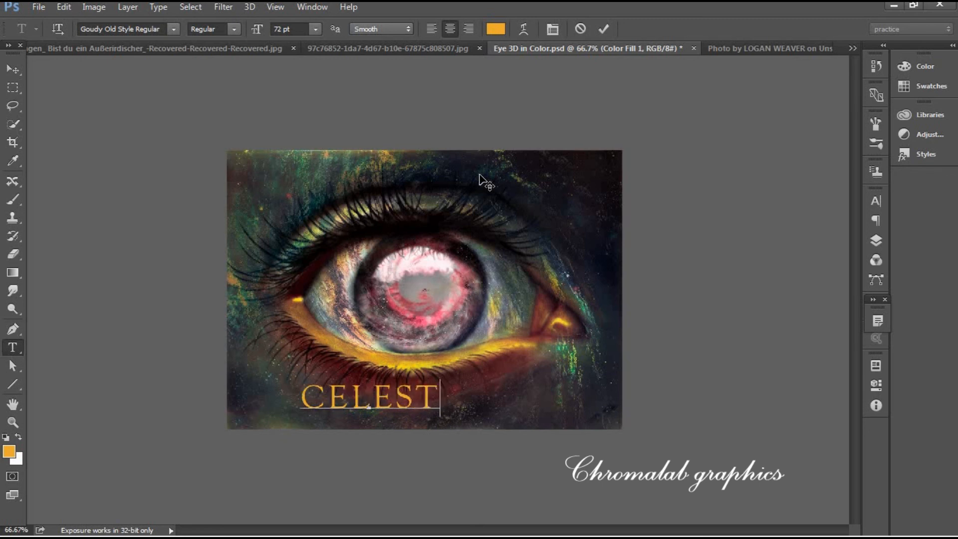
type("IAL")
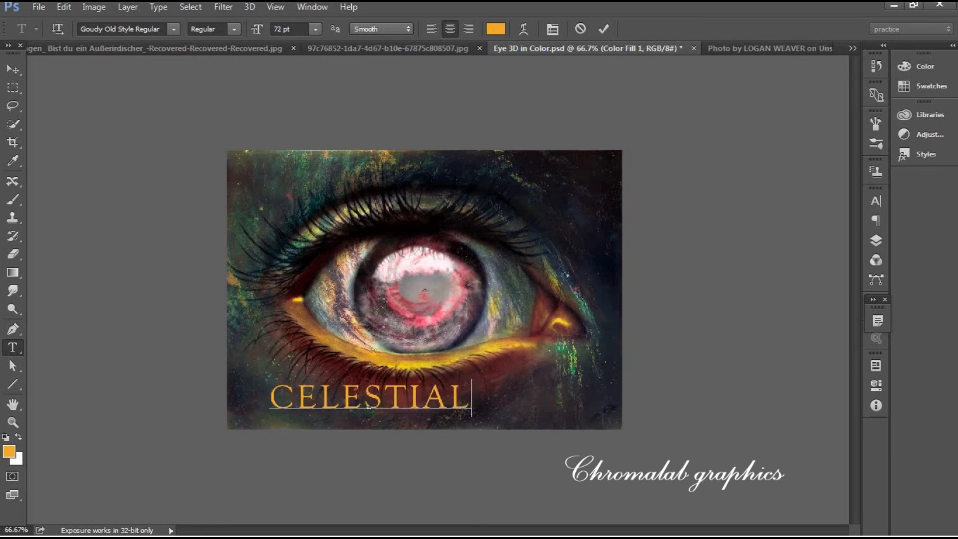
Scale the CELESTIAL text to 93.38% width and position it beneath the eye at about X 425 px, Y 550 px.
left_click(7, 69)
mouse_move(351, 403)
left_mouse_down()
mouse_move(409, 415)
mouse_move(228, 407)
mouse_move(339, 409)
left_mouse_up()
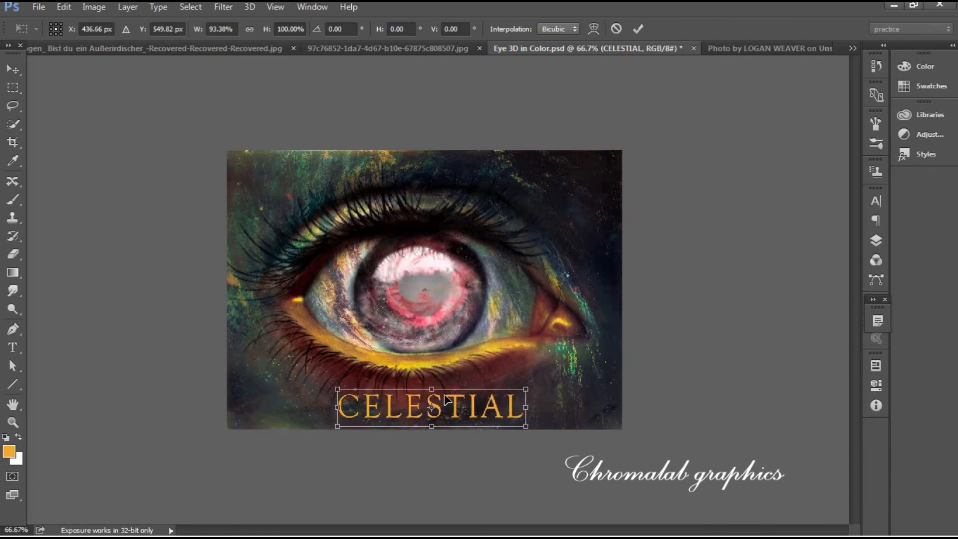
key("Left")
key("Left")
key("Left")
key("Left")
key("Left")
key("Left")
key("Left")
key("Left")
key("Left")
key("Left")
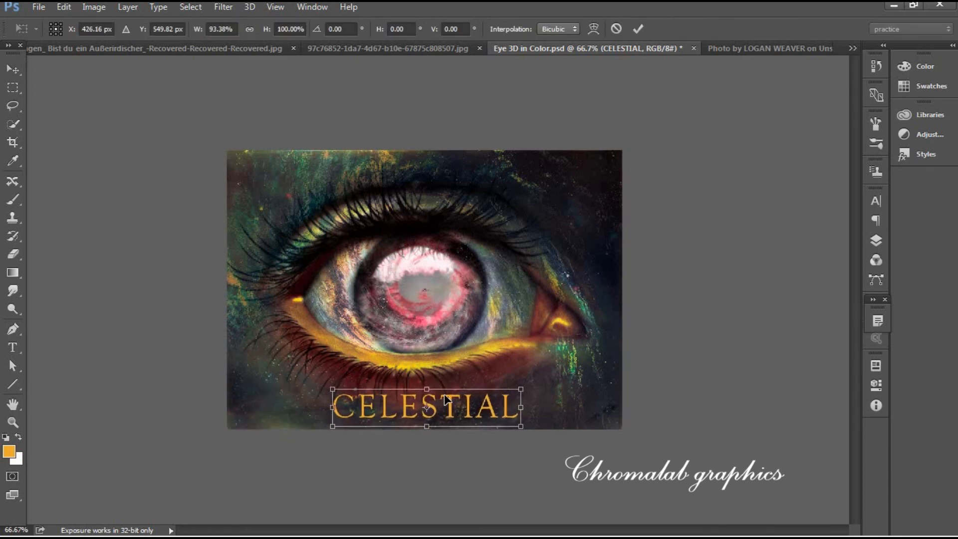
key("Up")
key("Left")
key("Down")
key("Down")
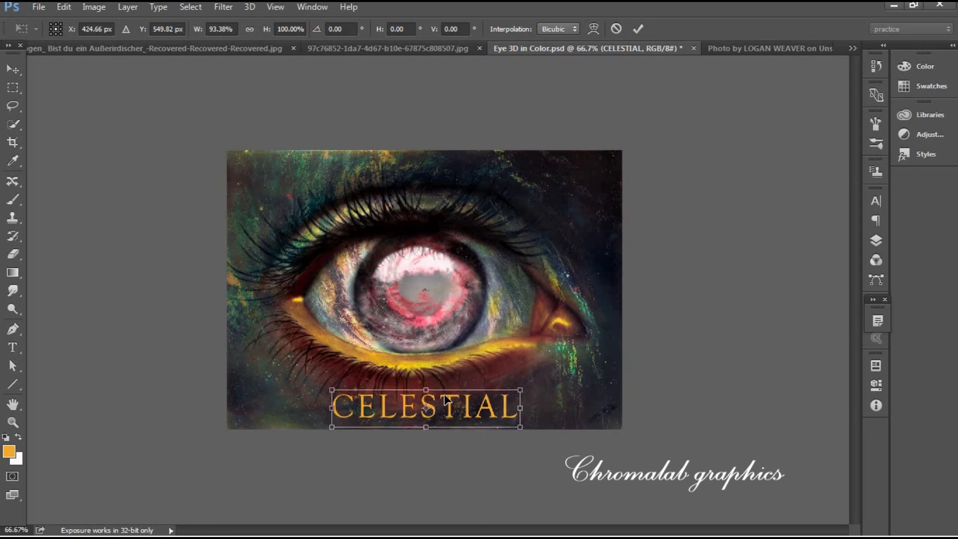
left_click(636, 30)
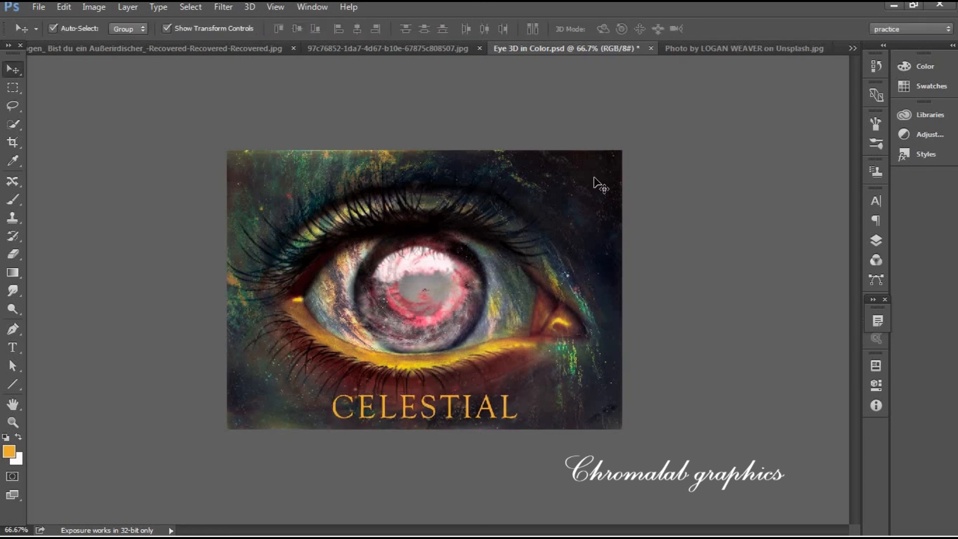
Apply Bevel & Emboss with Texture, Satin, Color Overlay, Outer Glow and Drop Shadow to the CELESTIAL text layer, and deselect it.
left_click(875, 239)
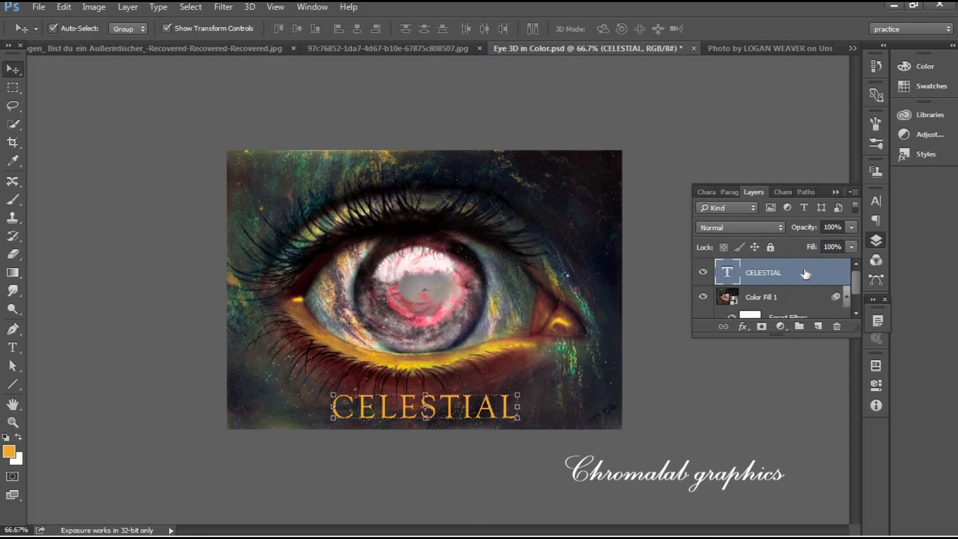
double_click(805, 272)
left_click(131, 185)
left_click(138, 222)
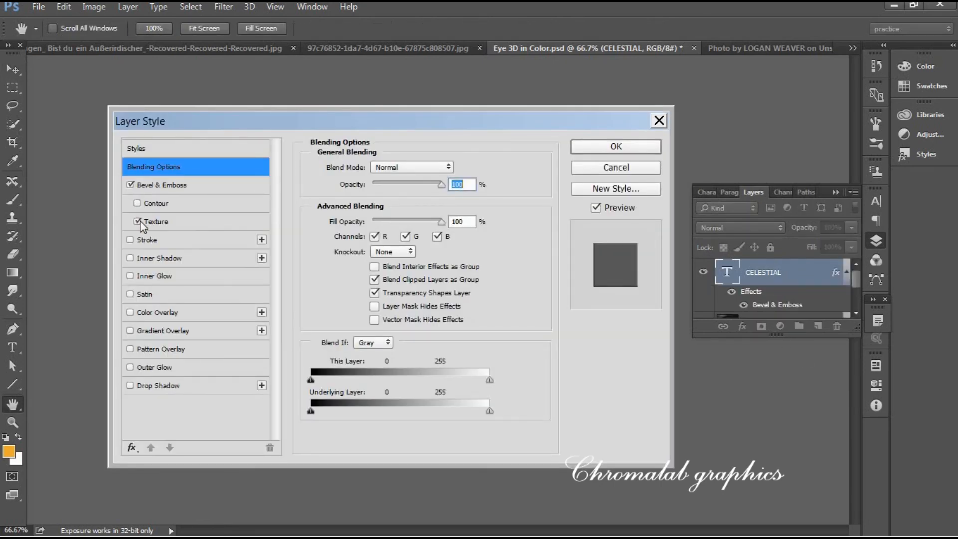
left_click(131, 294)
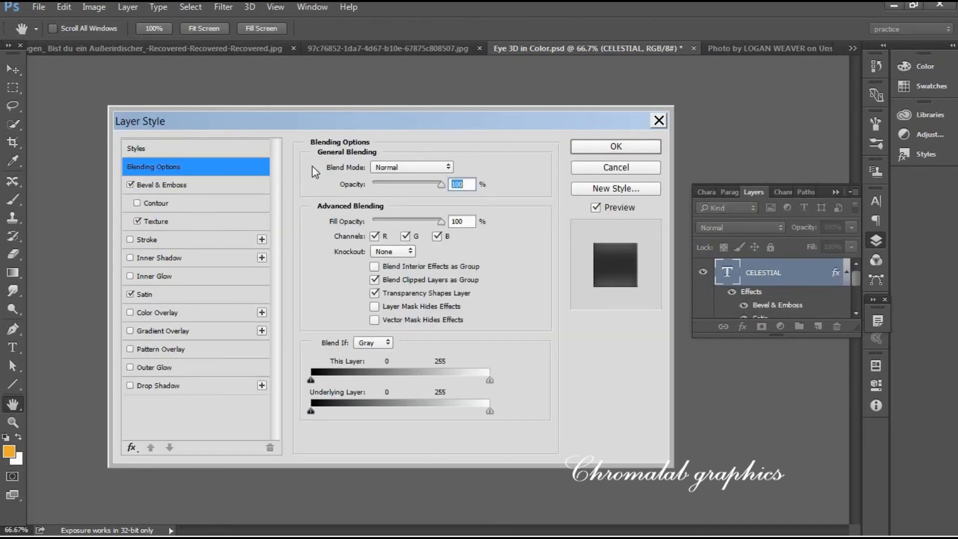
left_click_drag(324, 128, 327, 88)
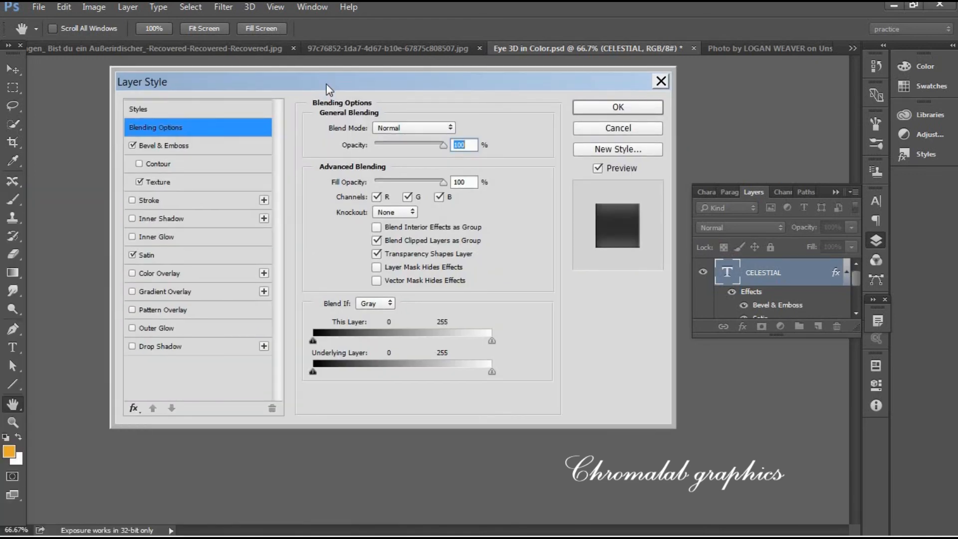
left_click(132, 273)
left_click_drag(444, 52, 444, 162)
left_click(129, 357)
left_click(121, 414)
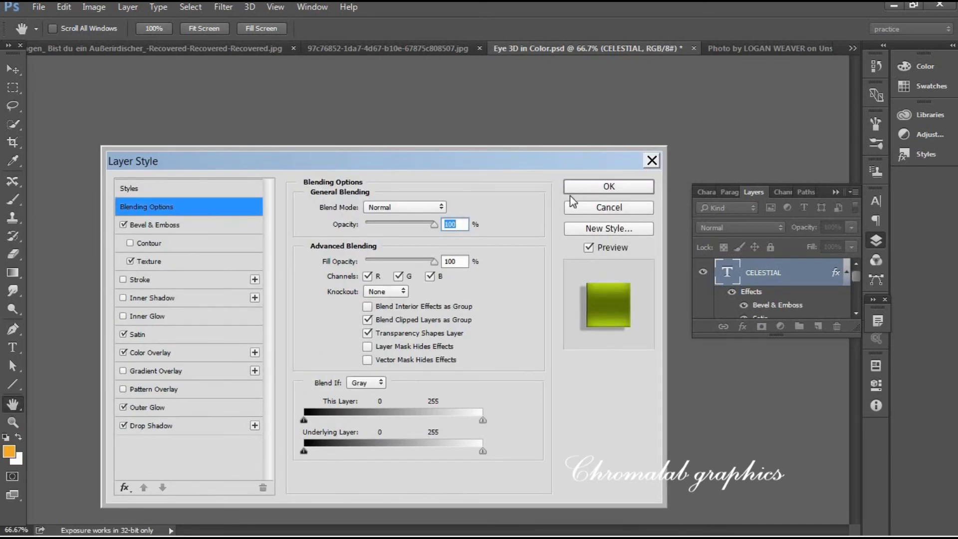
left_click(650, 186)
left_click(836, 192)
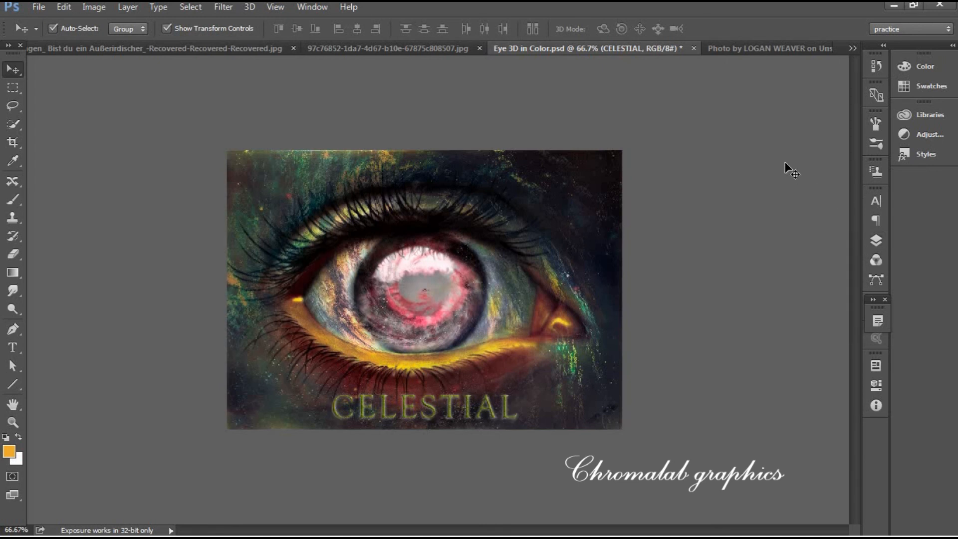
left_click(786, 167)
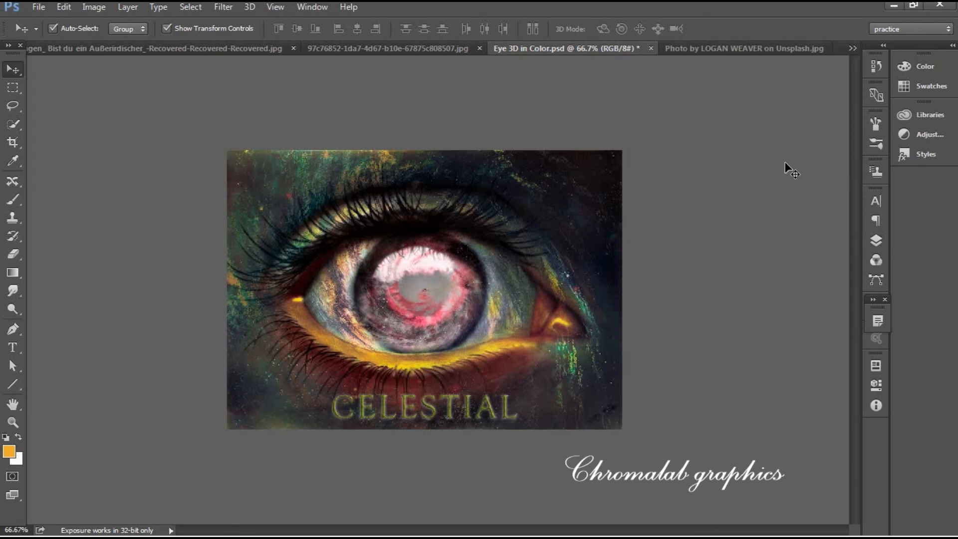
left_click(876, 241)
left_click_drag(854, 274, 861, 313)
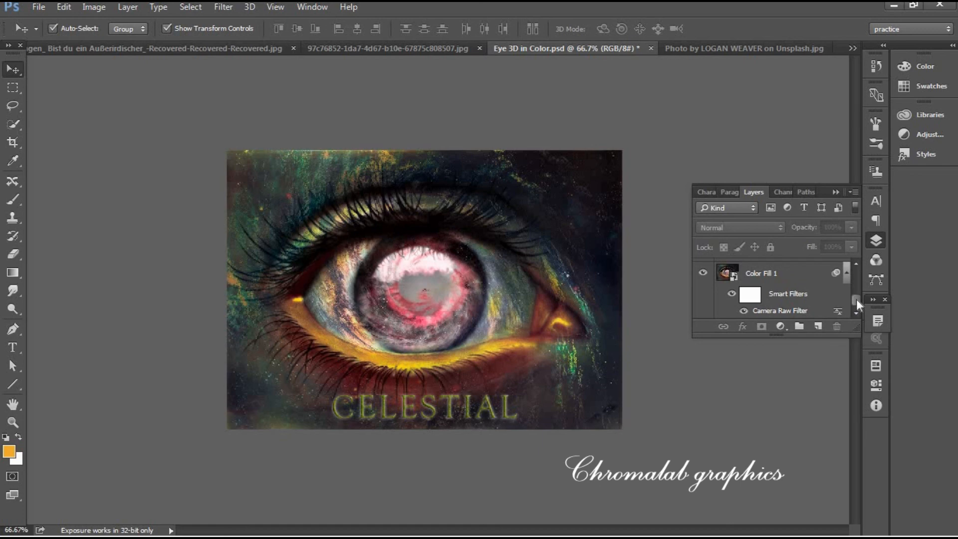
left_click_drag(856, 298, 833, 189)
left_click(835, 192)
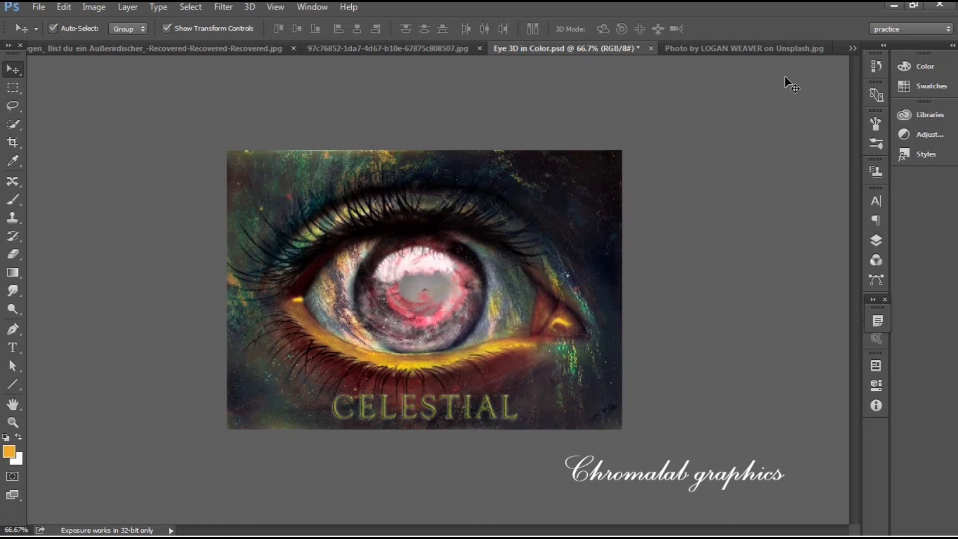
key("ctrl+plus")
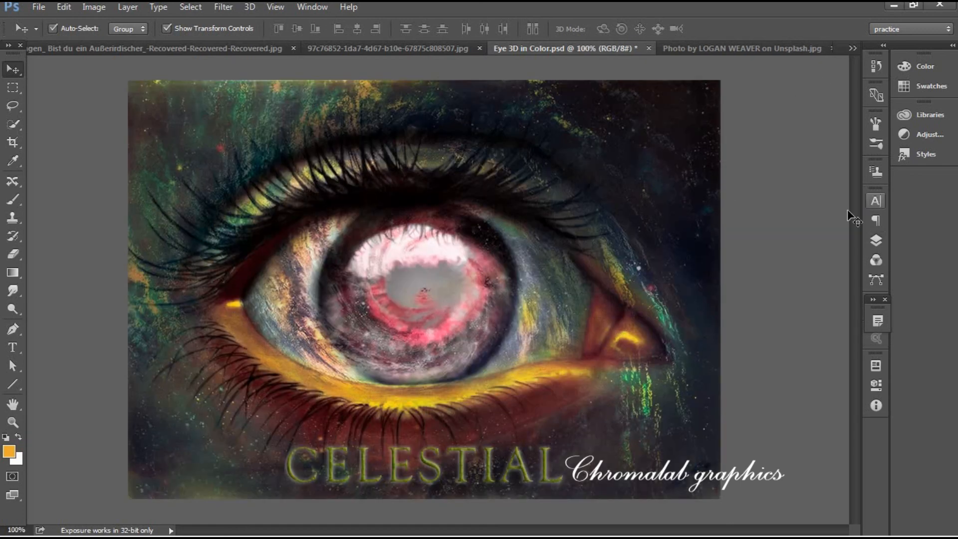